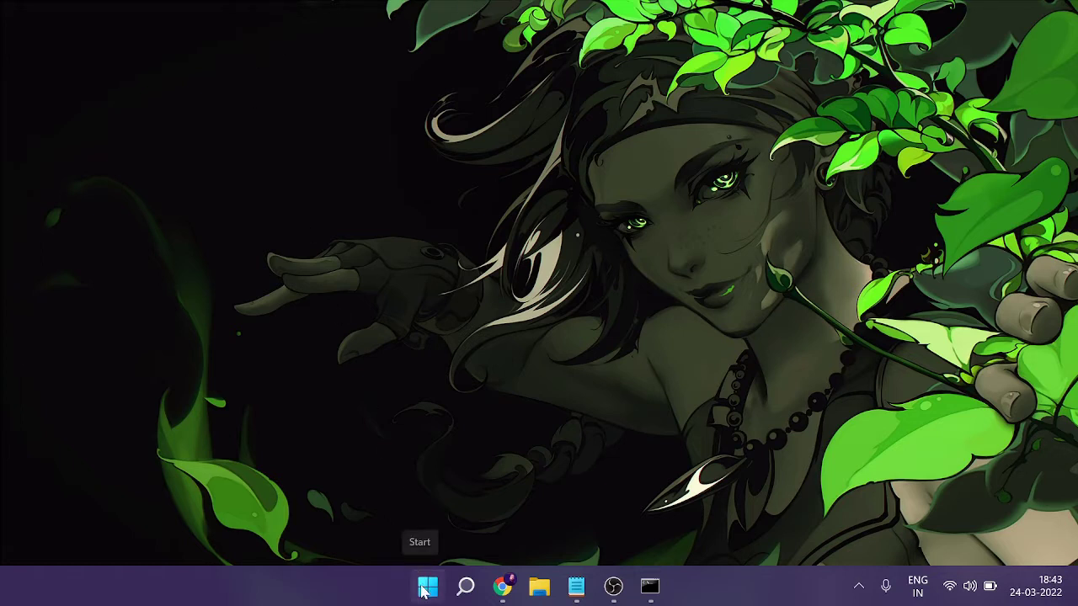
Step: Open Command Prompt as administrator and run the system file check with sfc /scannow
click(466, 588)
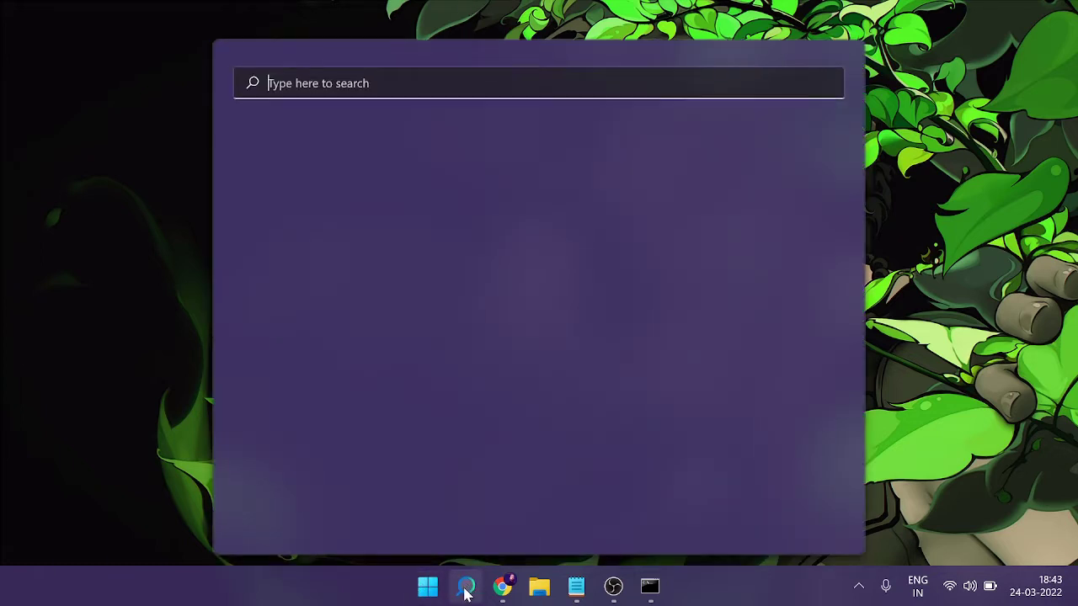
text(cmd)
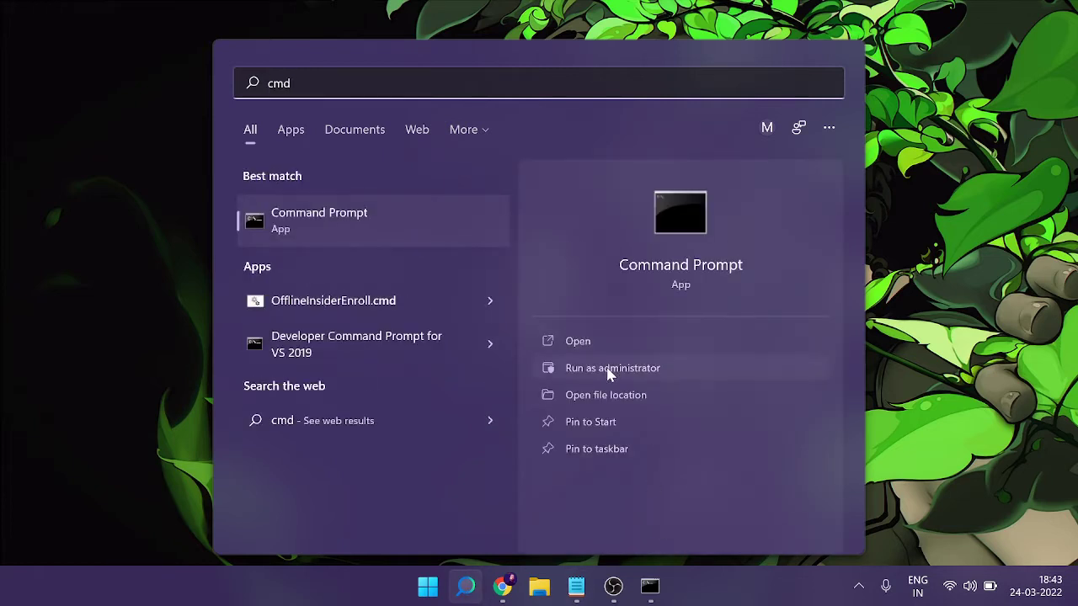
click(609, 371)
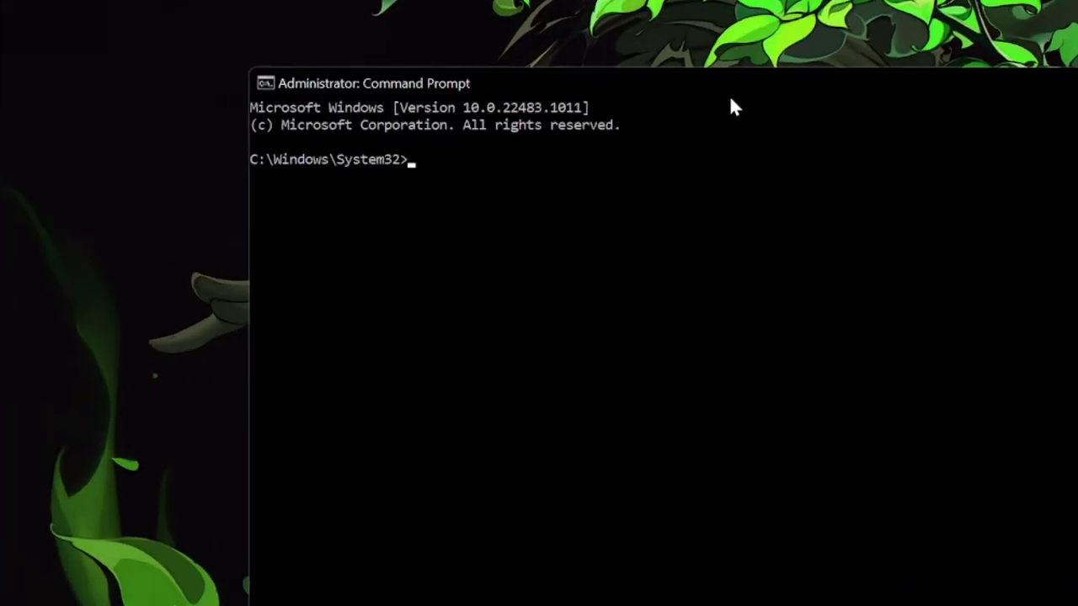
text(s)
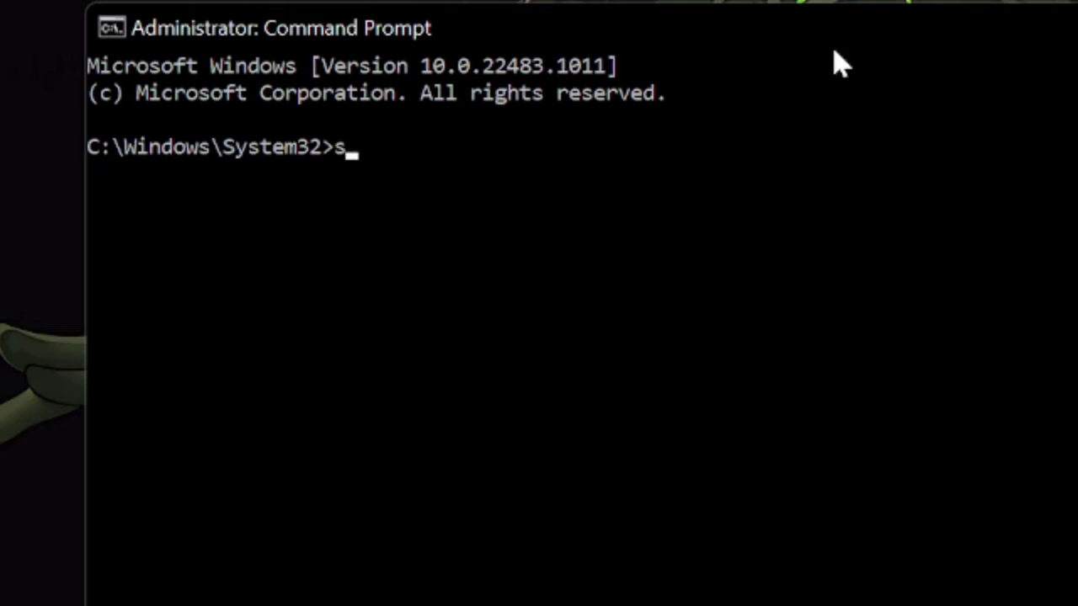
text(fc /scannow)
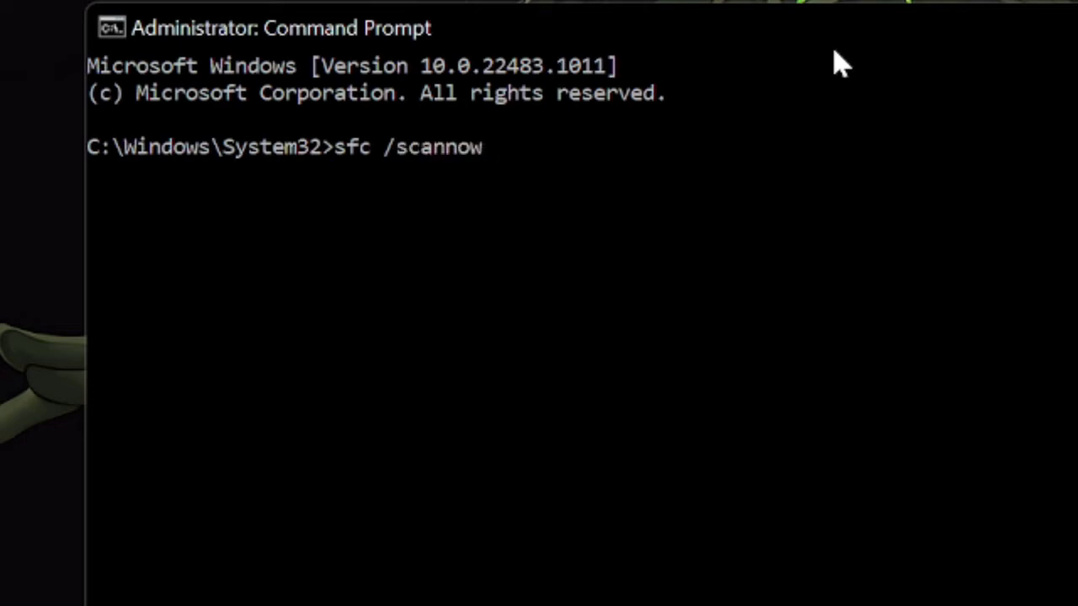
key(Return)
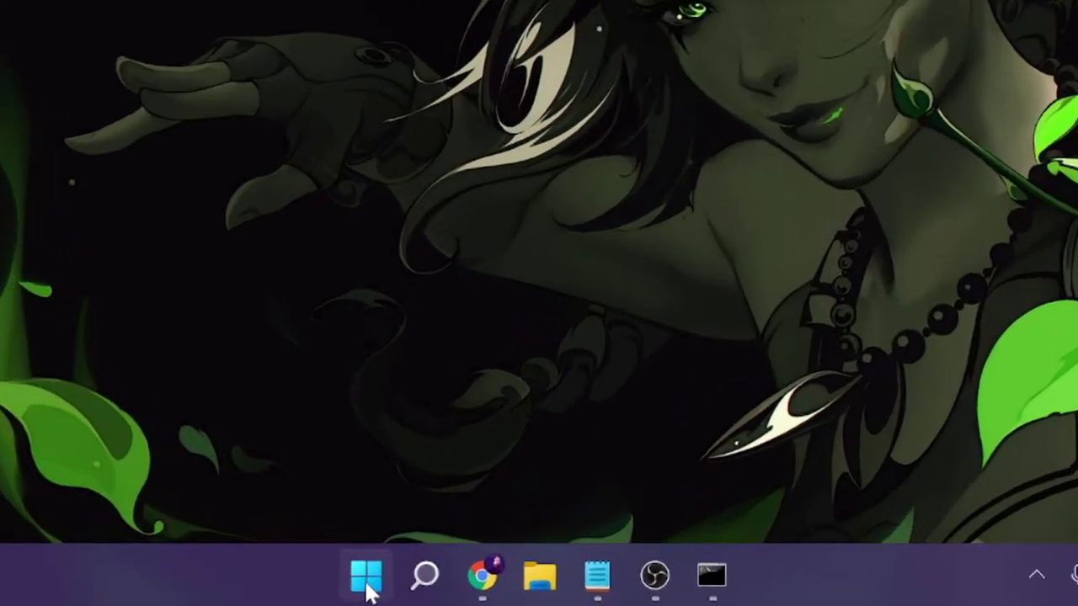
Step: In the Delivery Optimization settings of Windows Update, turn off downloads from other PCs and close Settings
right_click(371, 589)
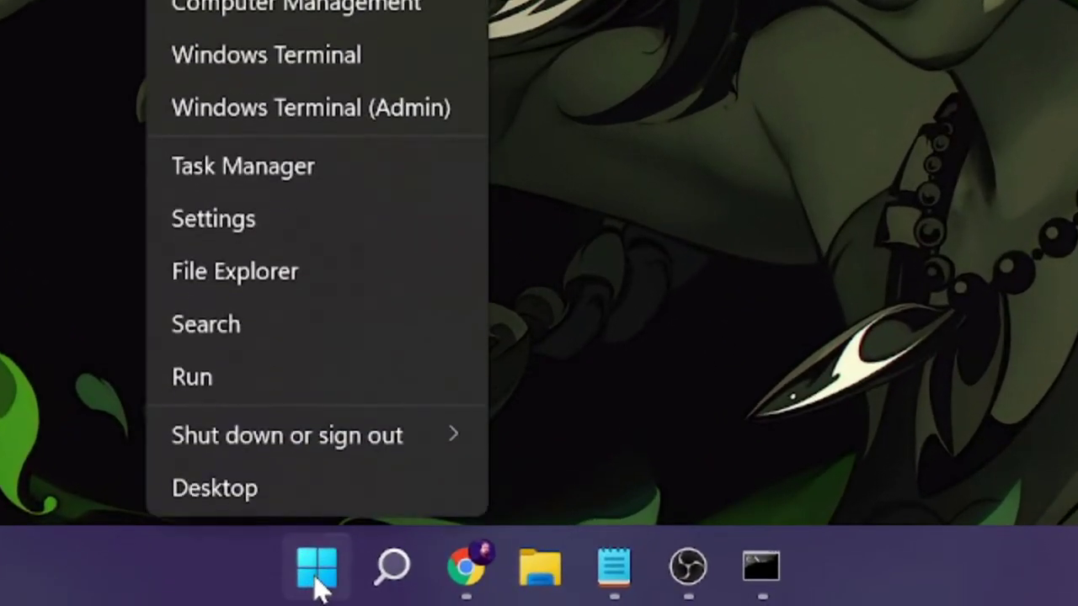
click(283, 221)
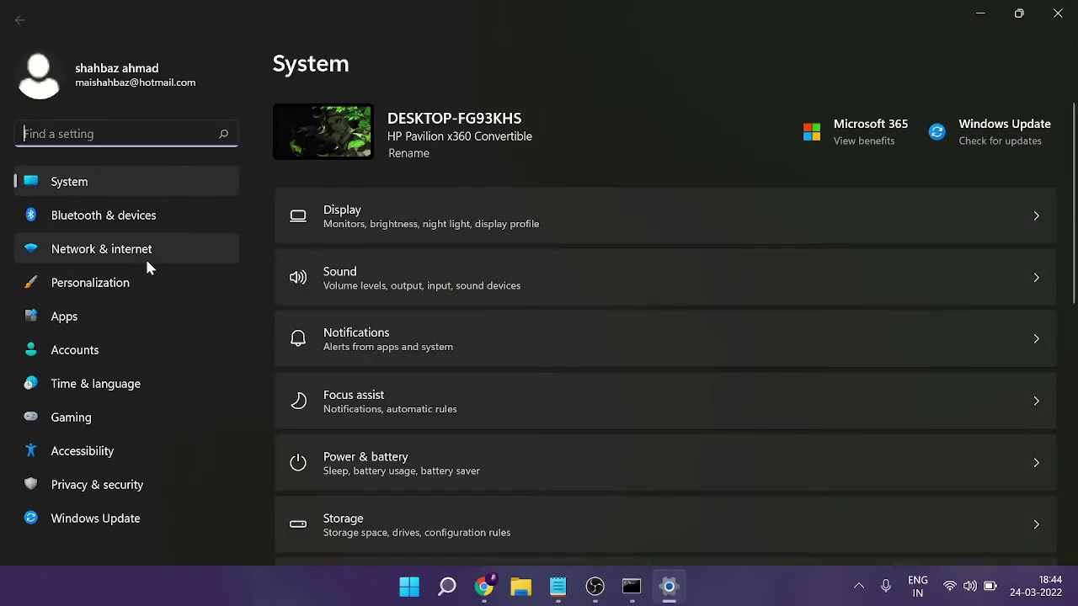
click(108, 520)
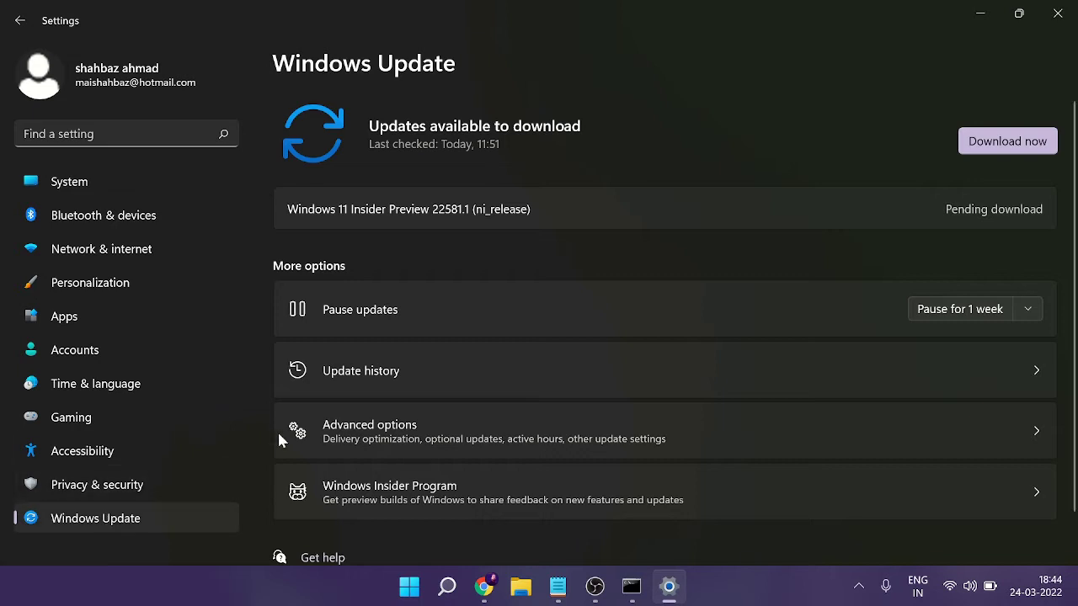
scroll(572, 396, down, 1)
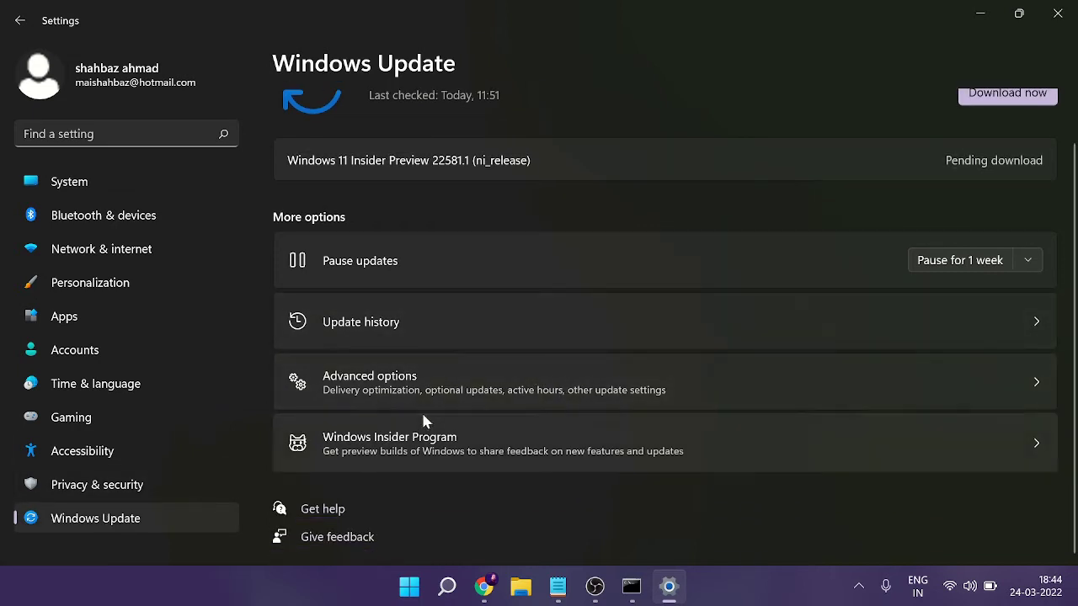
click(461, 390)
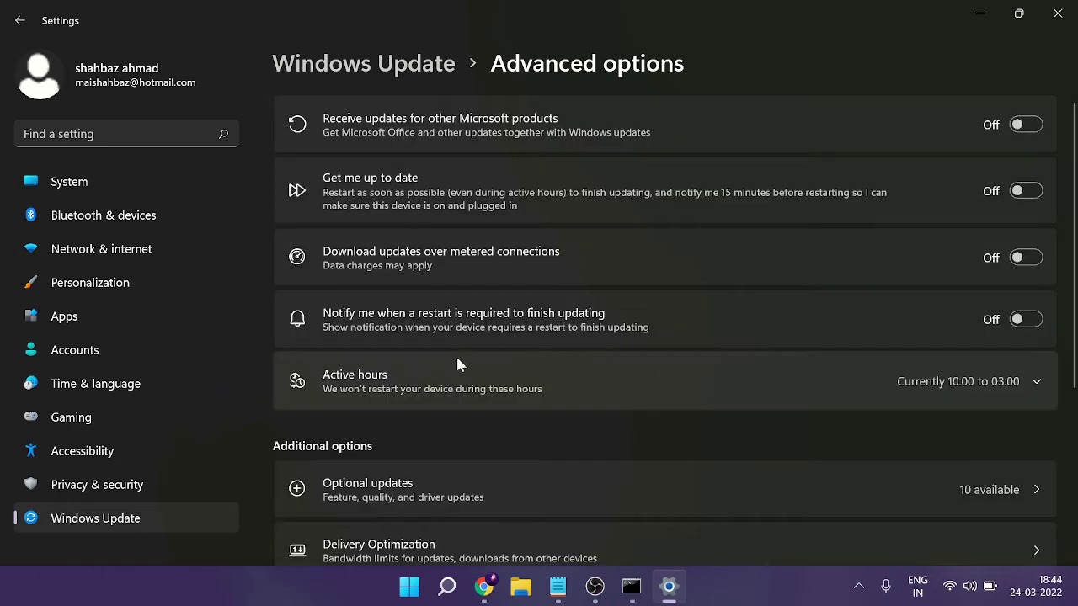
scroll(480, 320, down, 3)
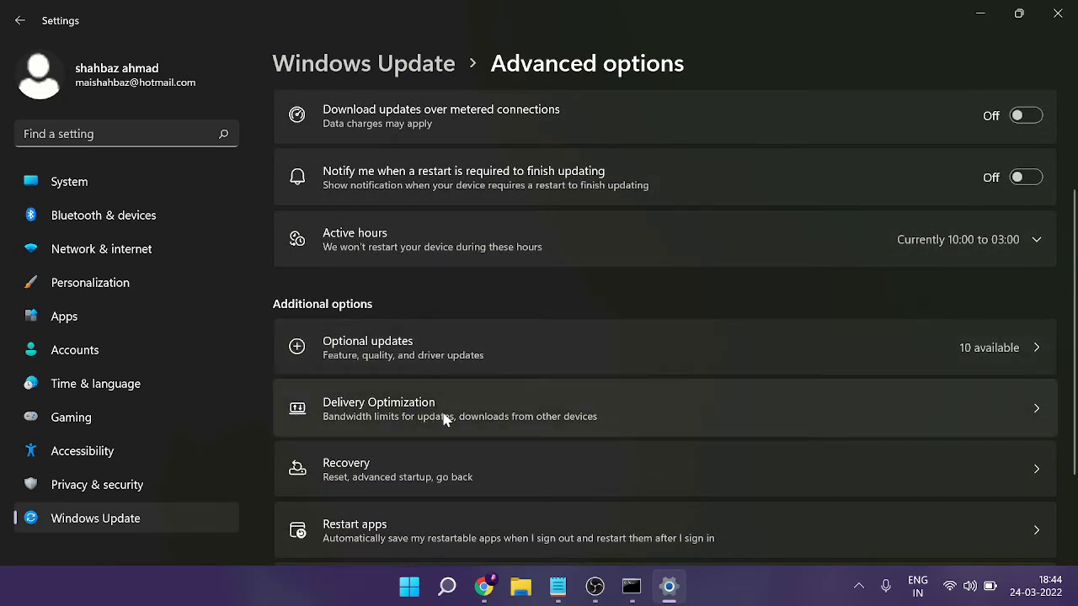
click(505, 417)
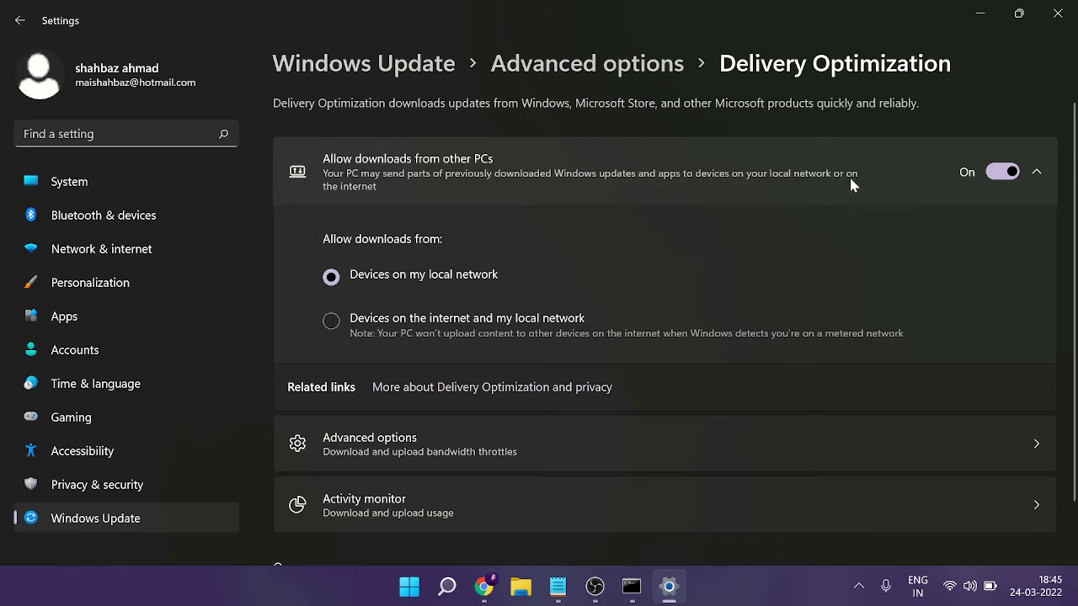
click(1010, 176)
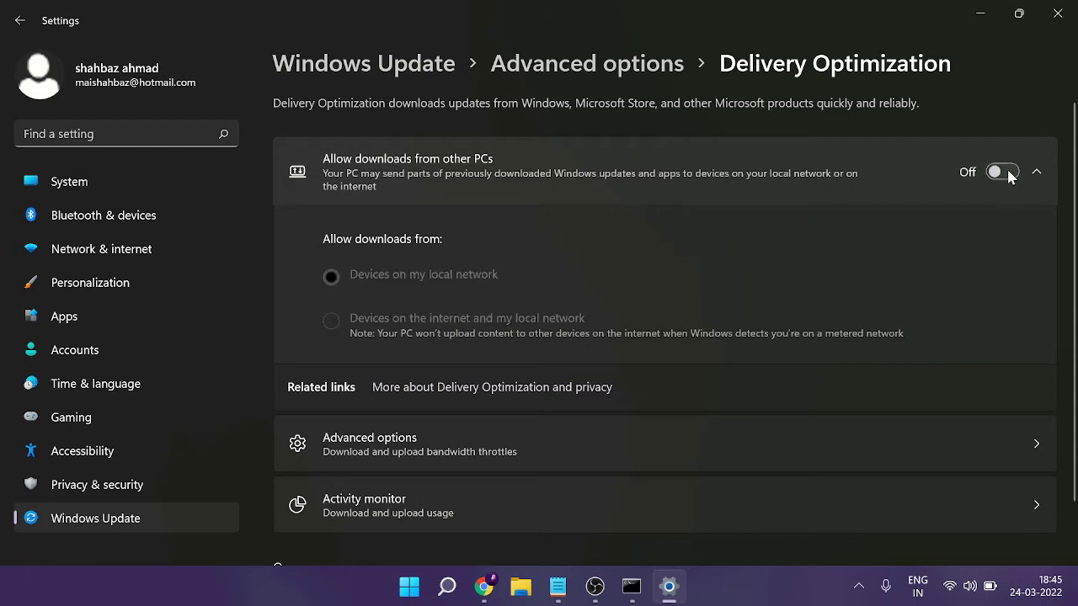
click(1057, 13)
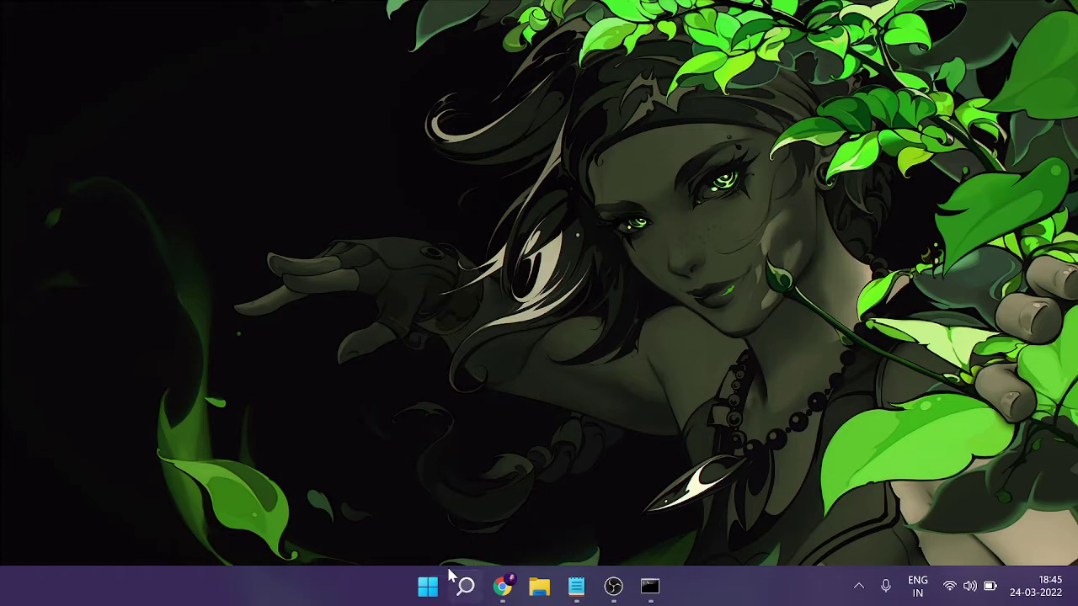
Step: Open the Services console by running services.msc from the Run dialog
right_click(428, 590)
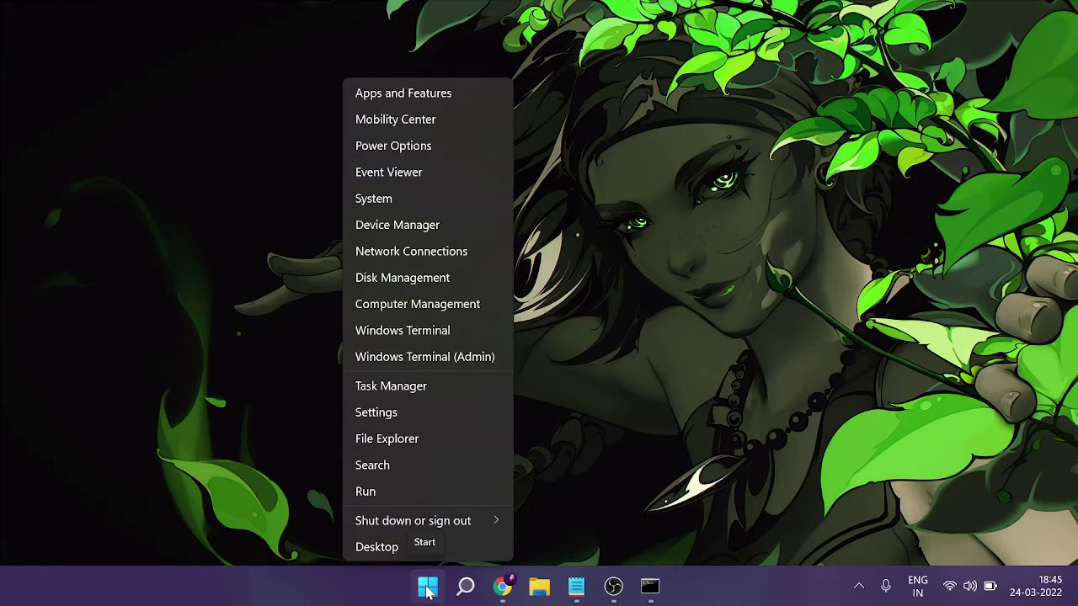
click(399, 495)
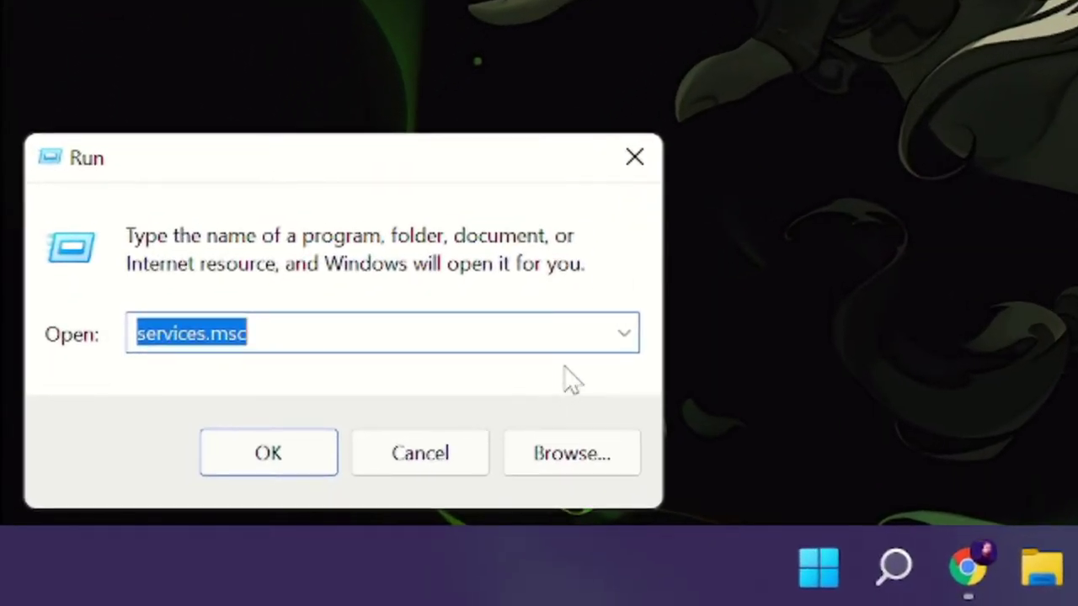
key(BackSpace)
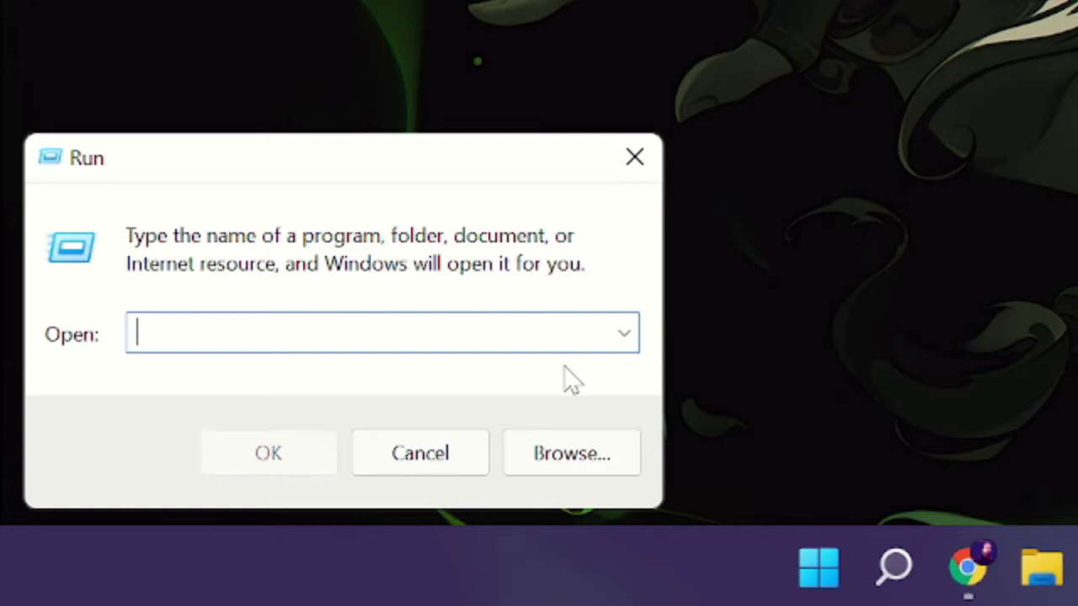
text(services.msc)
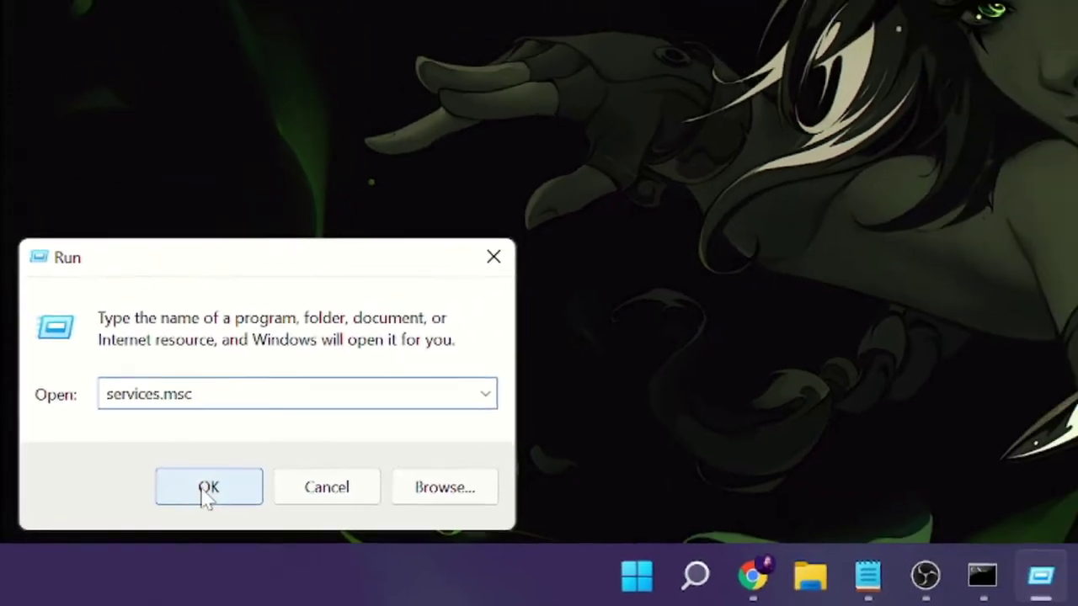
click(208, 489)
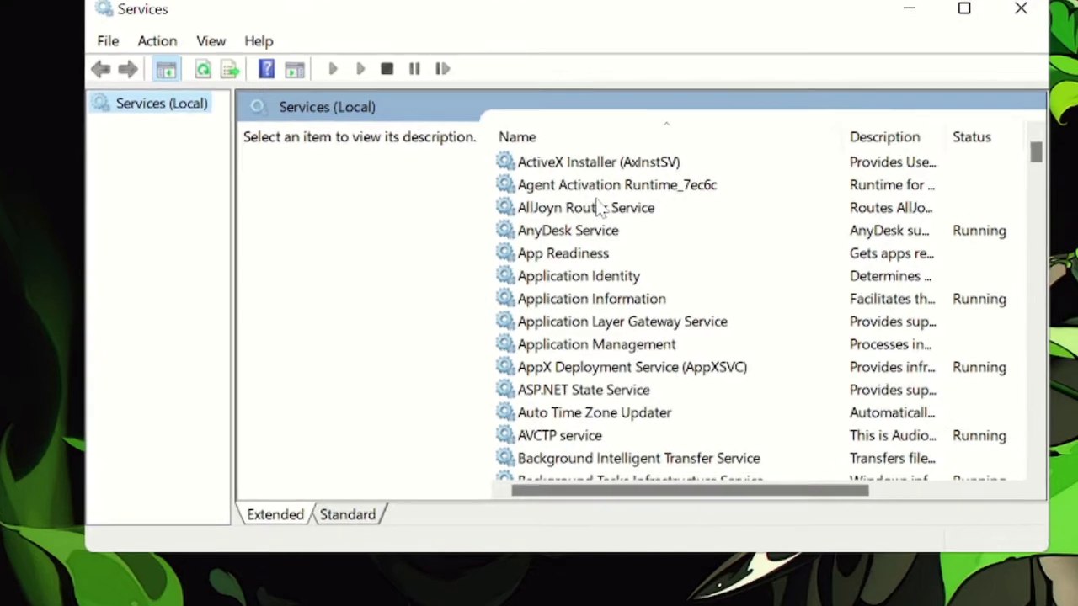
Step: Find and select the SysMain service in the services list, and check its status and startup type
click(581, 235)
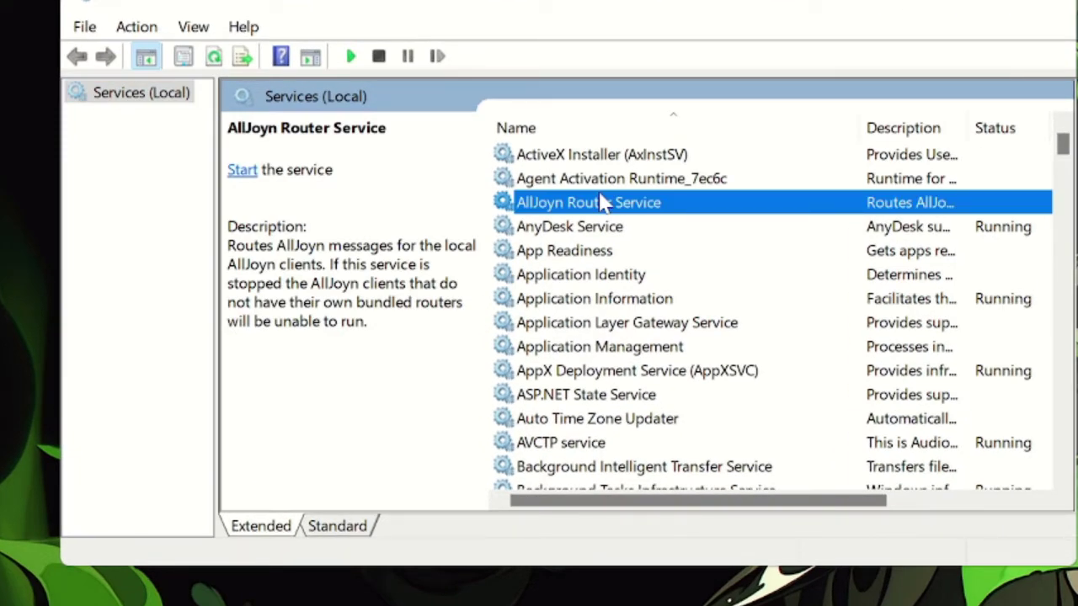
key(s)
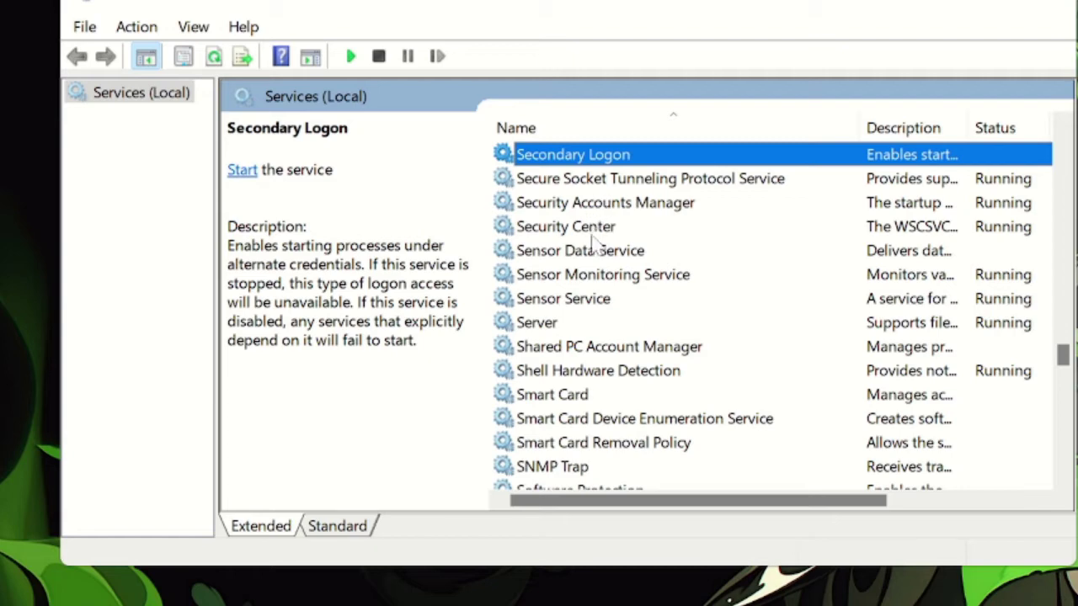
scroll(593, 253, down, 3)
scroll(573, 330, down, 3)
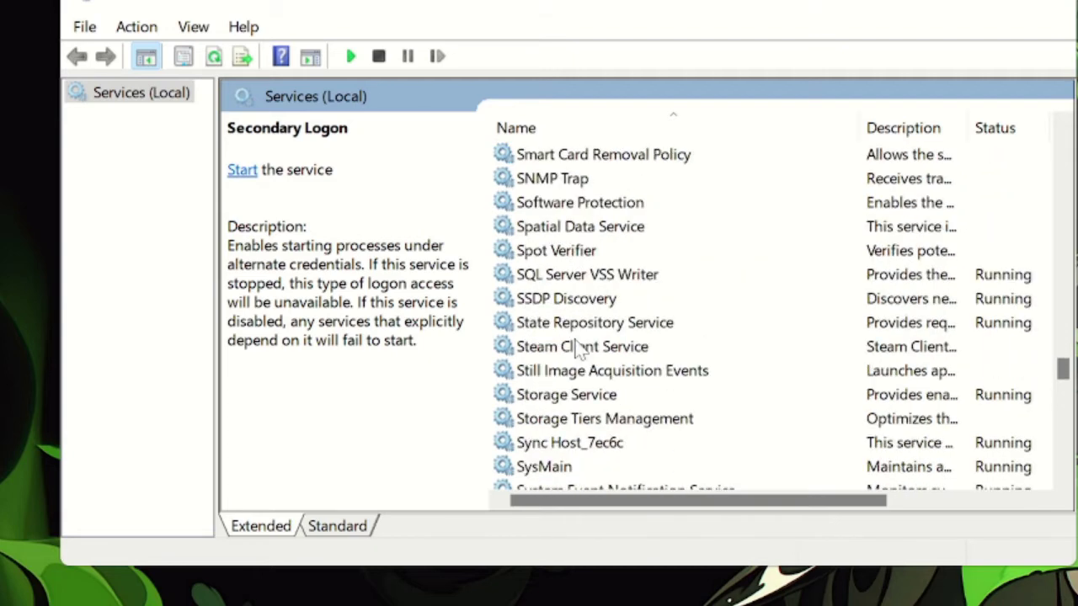
click(548, 322)
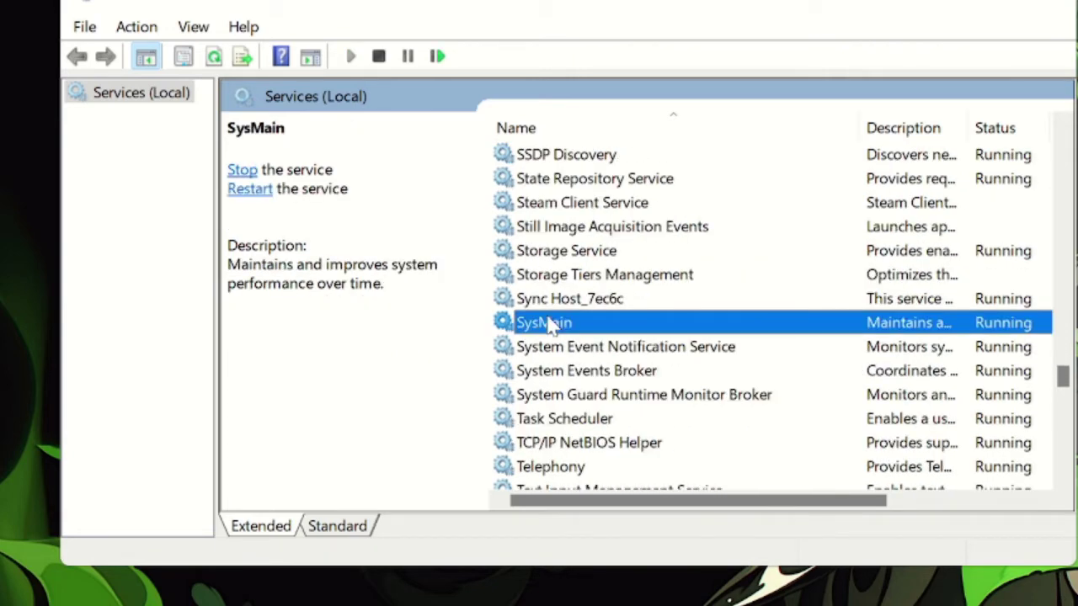
drag(755, 509, 856, 498)
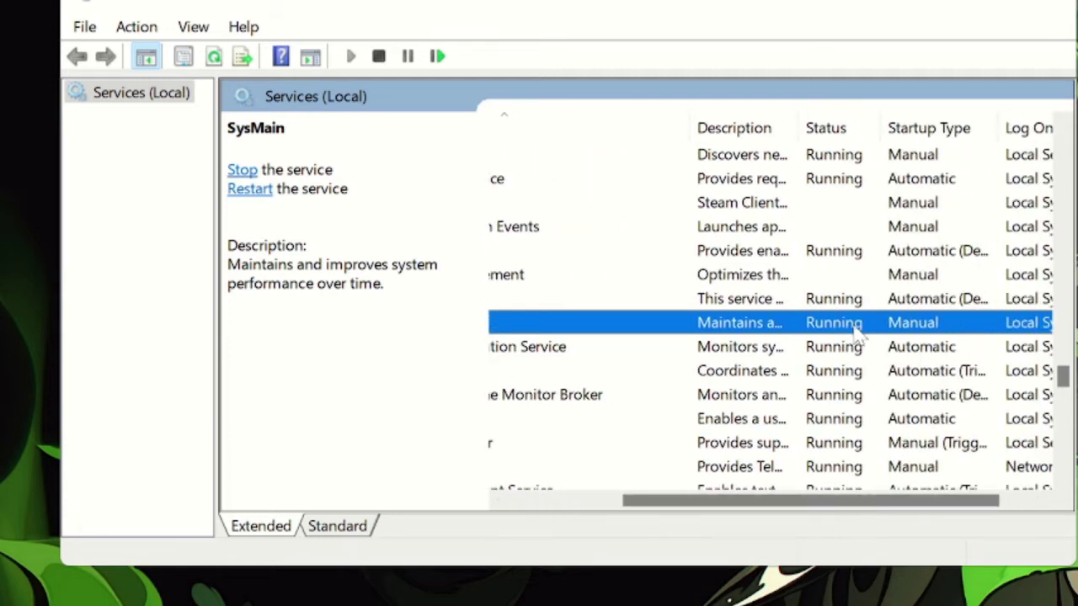
drag(804, 509, 609, 514)
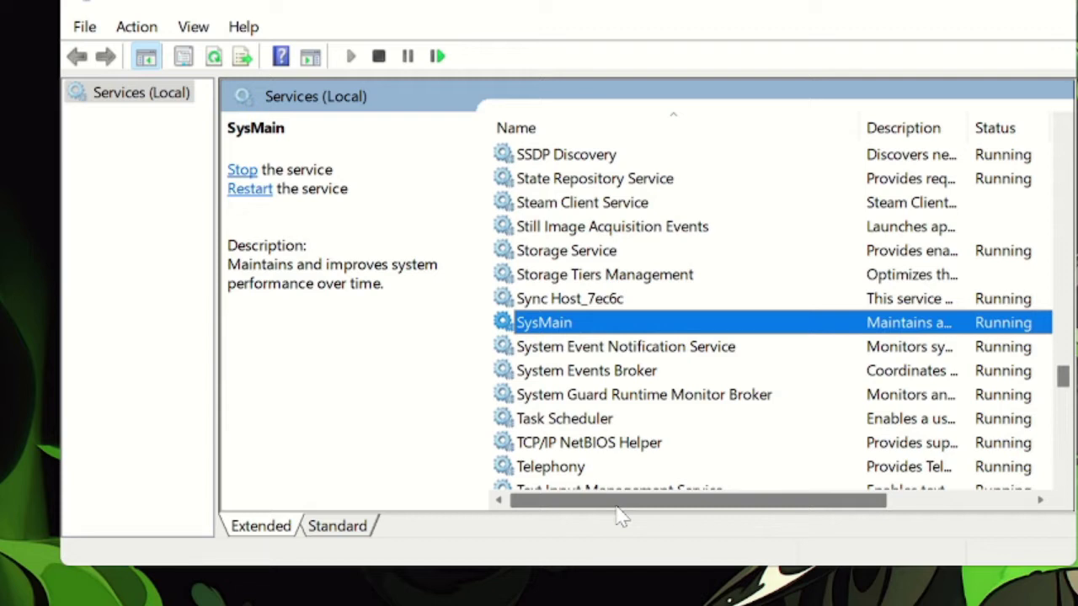
Step: Set the SysMain service's startup type to Disabled and stop it, apply the changes, and close the Services console
double_click(654, 324)
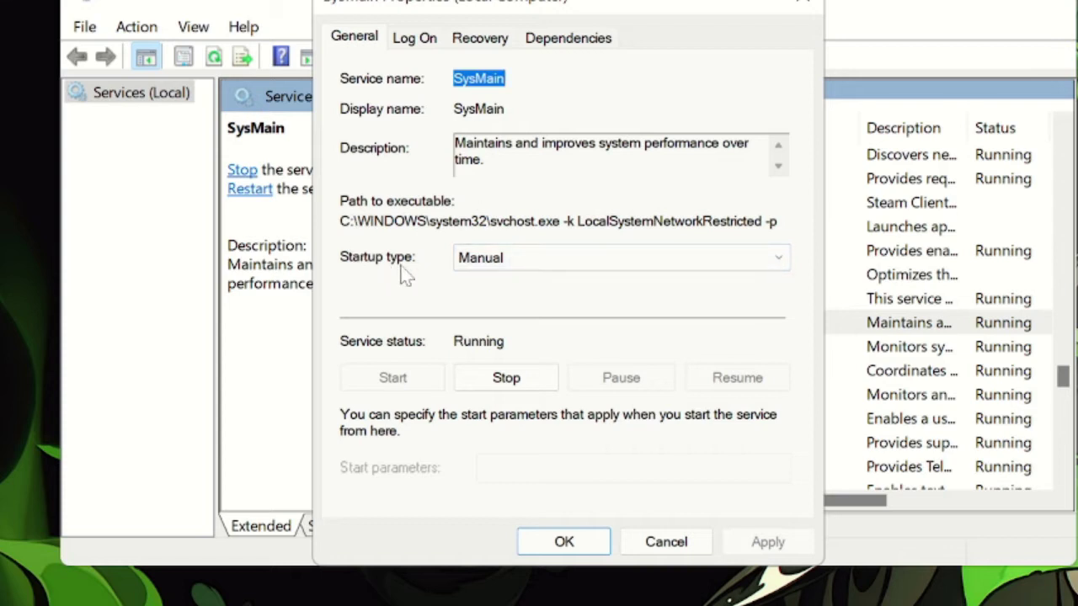
click(522, 257)
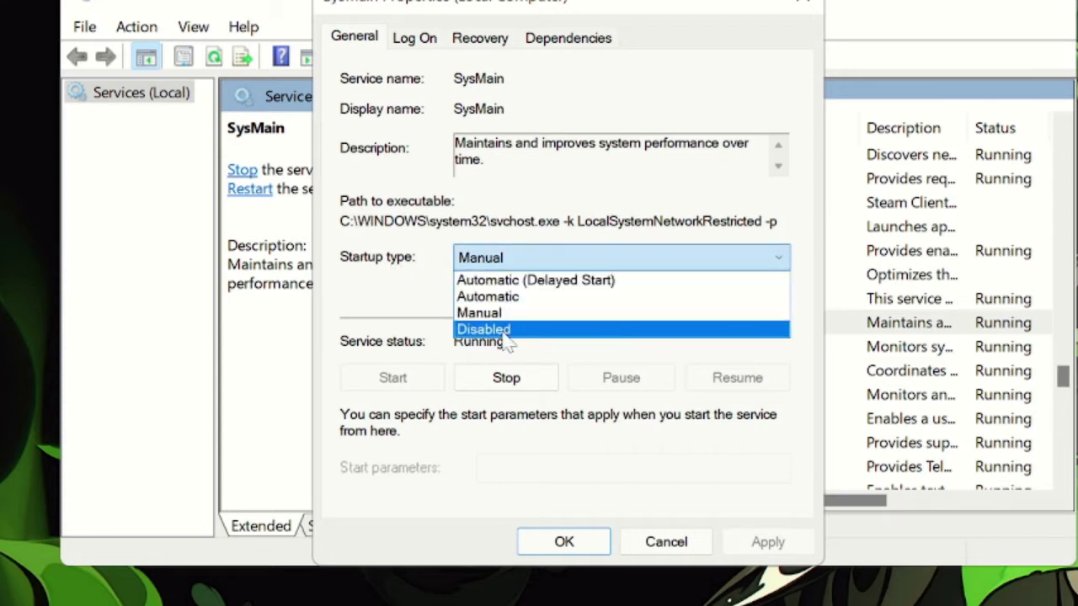
click(531, 335)
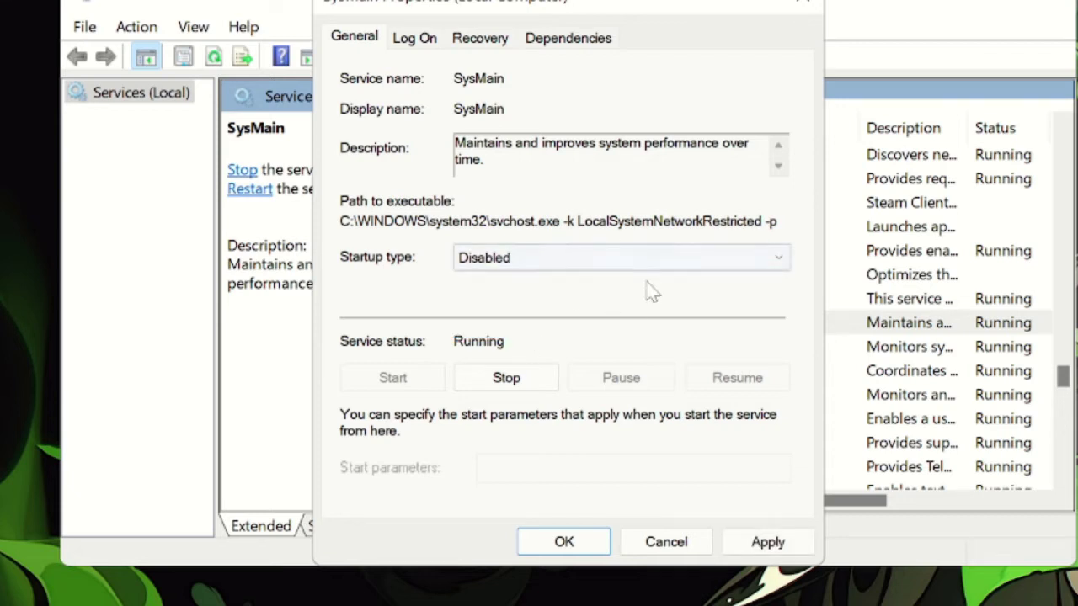
click(533, 380)
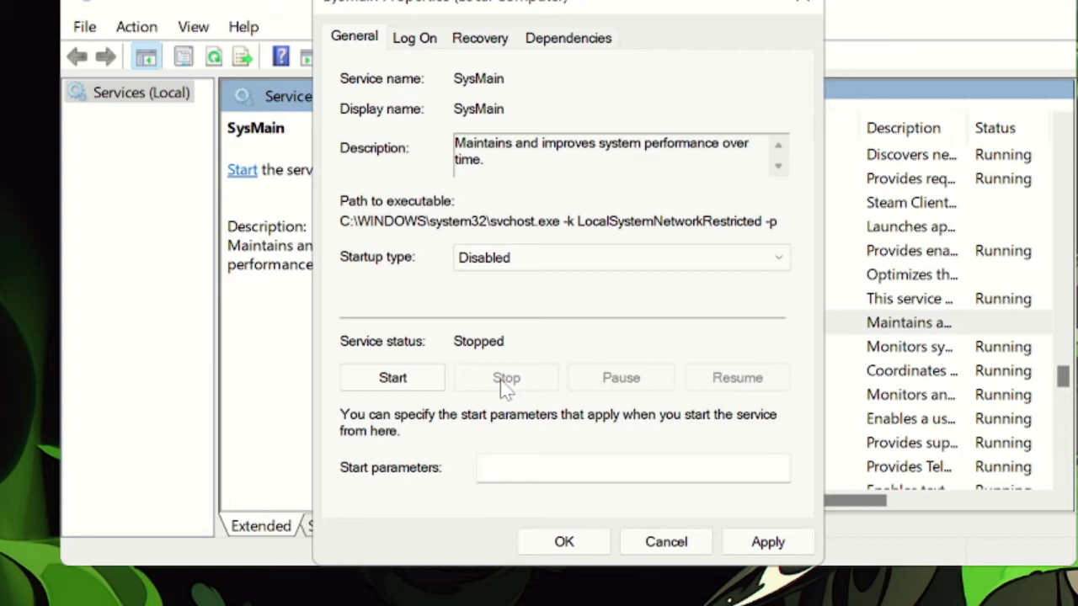
click(761, 543)
click(563, 542)
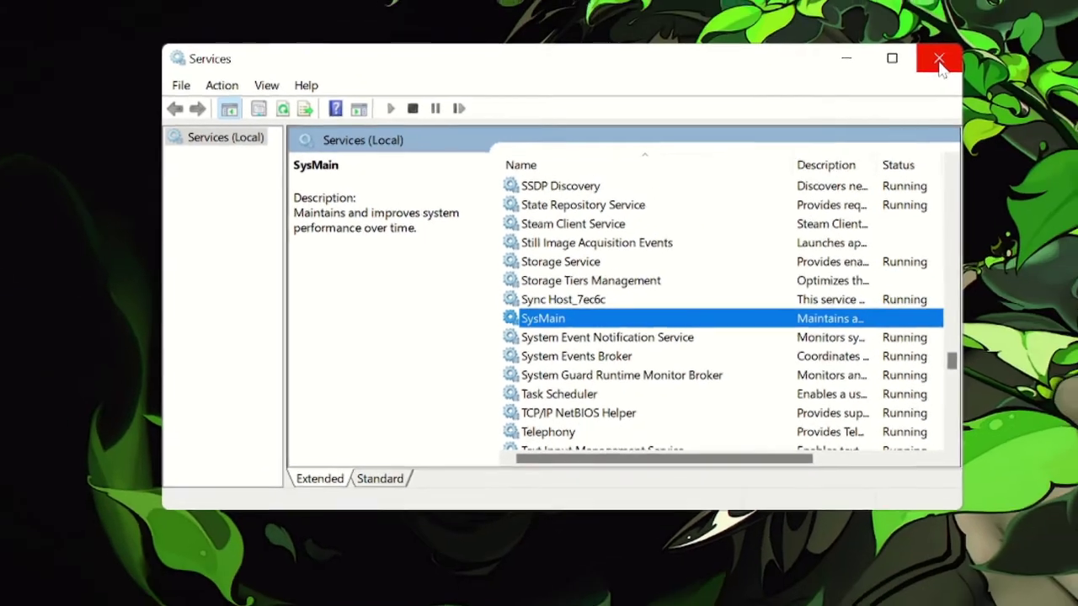
click(943, 59)
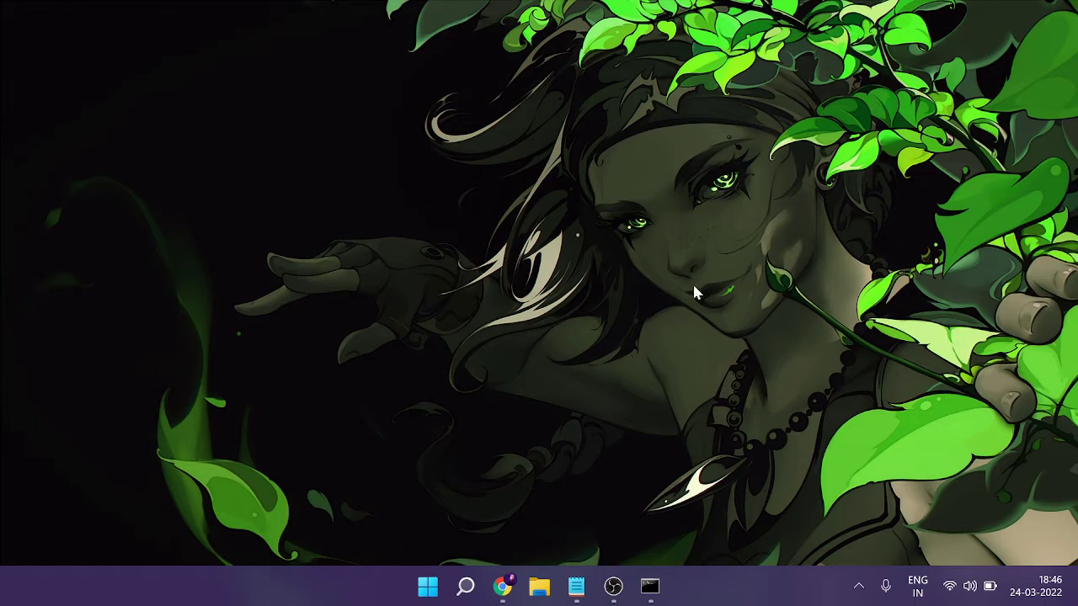
Step: Open Task Manager and show the list of startup apps
right_click(431, 592)
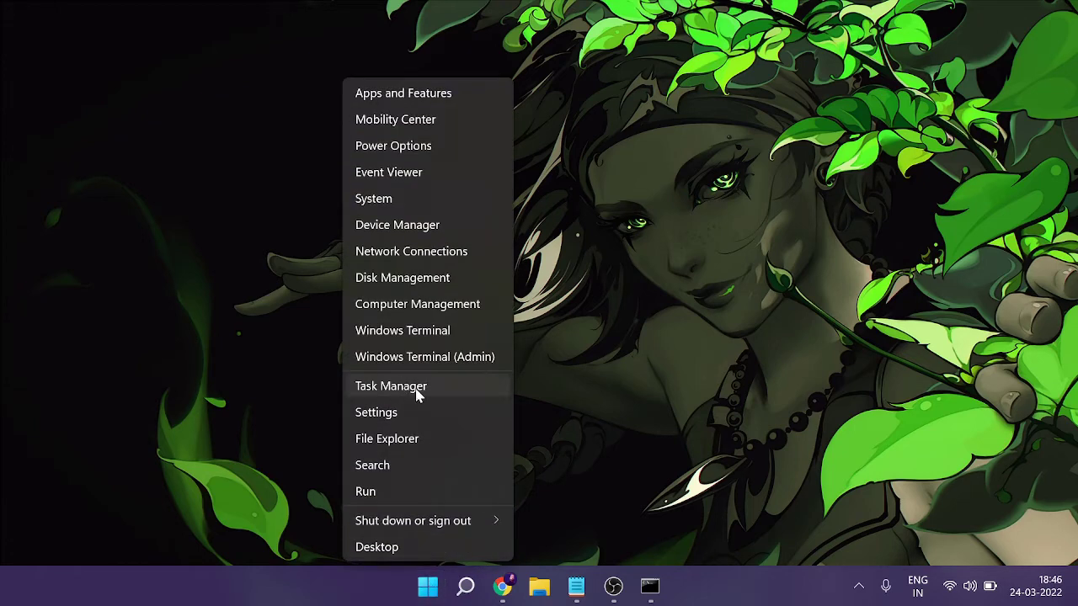
click(430, 388)
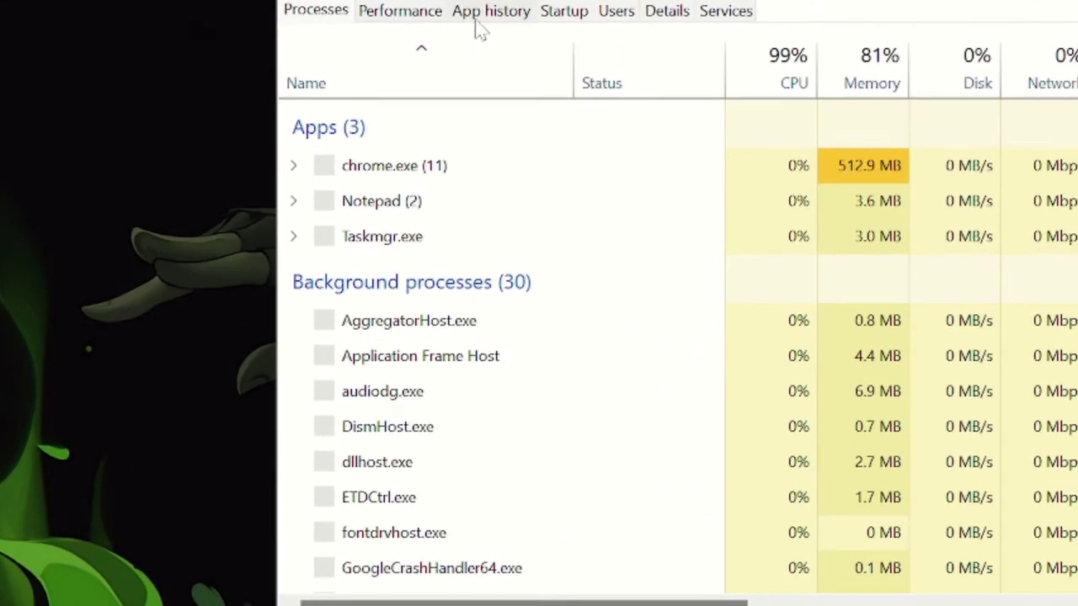
click(564, 11)
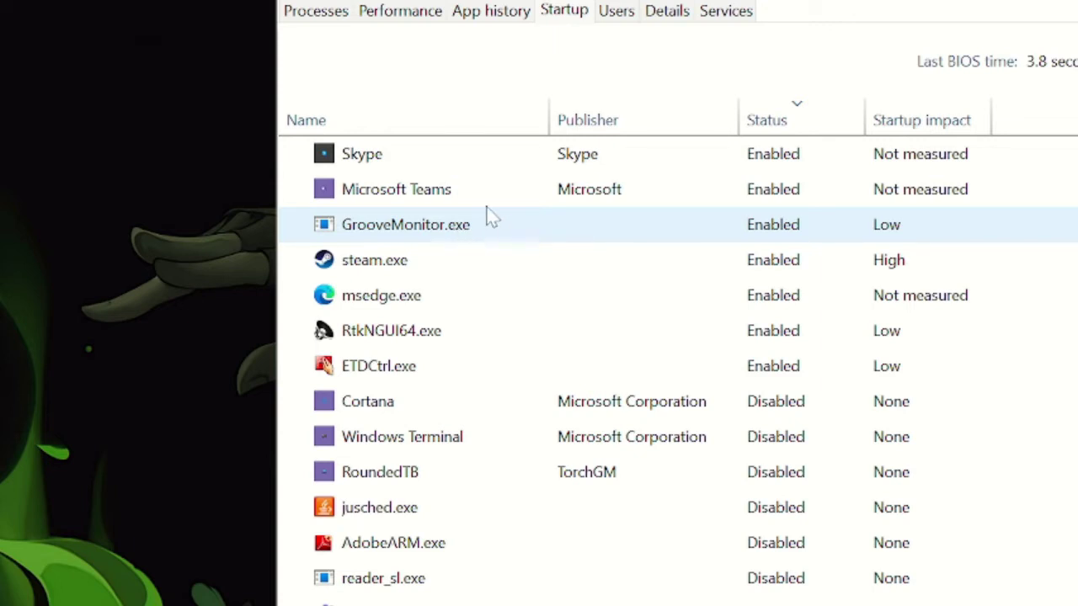
Step: Disable Skype and Microsoft Teams from running at startup
click(421, 162)
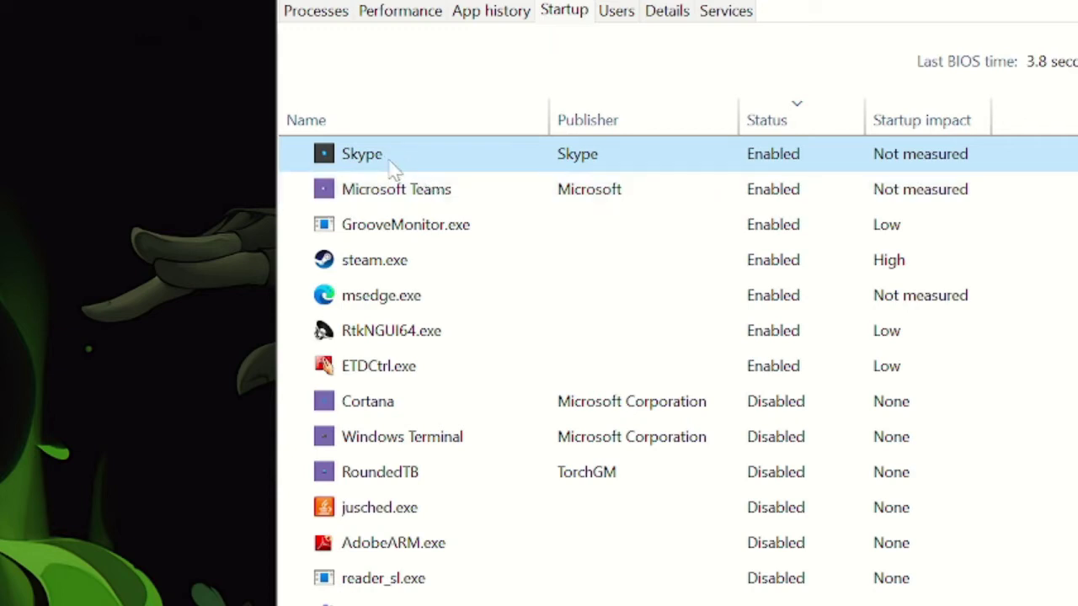
right_click(804, 161)
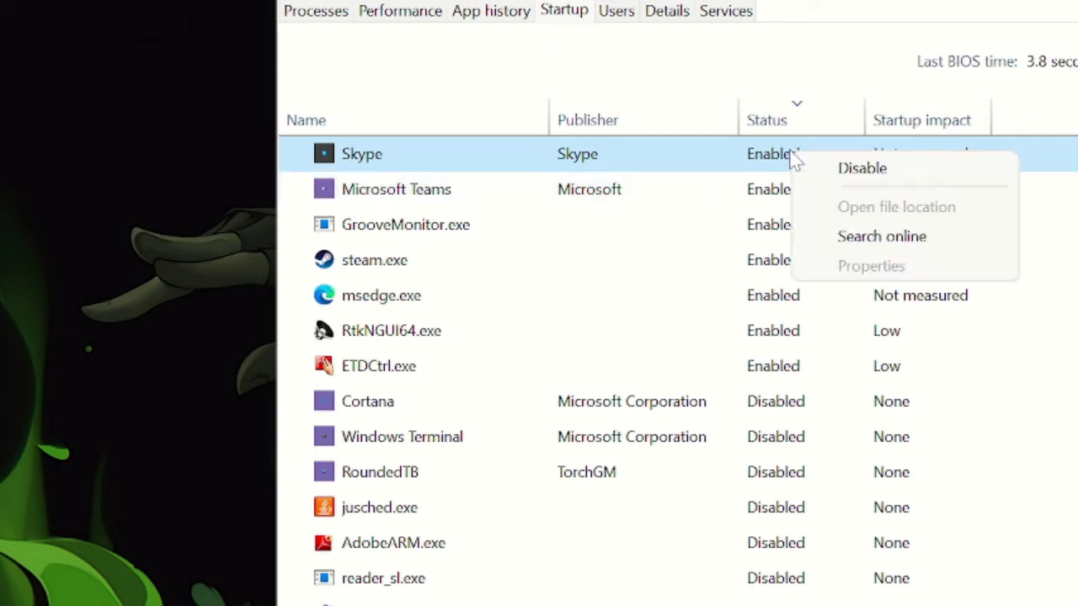
click(833, 172)
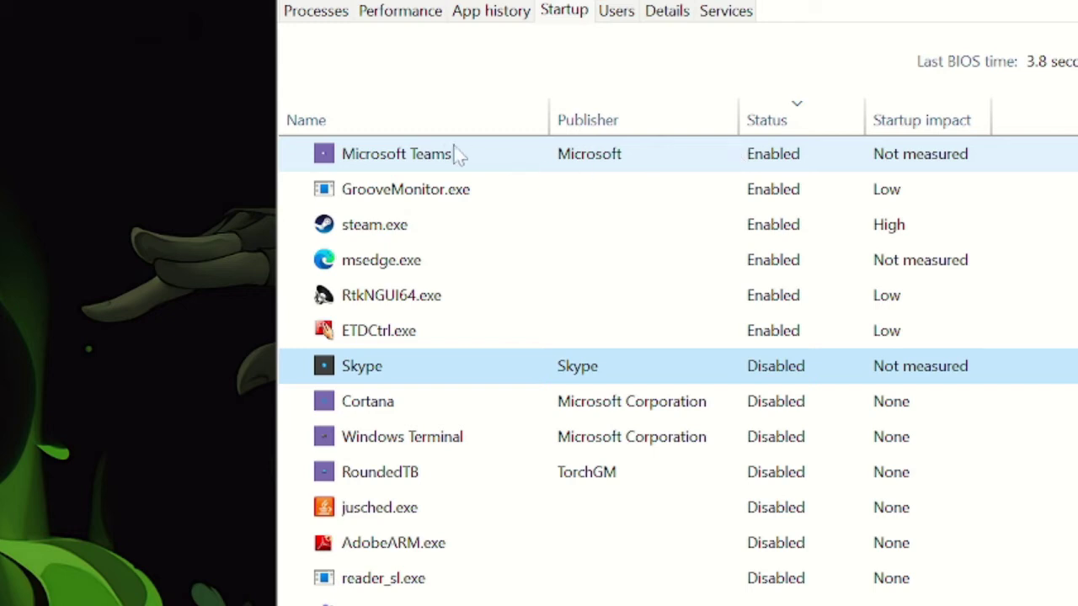
right_click(781, 164)
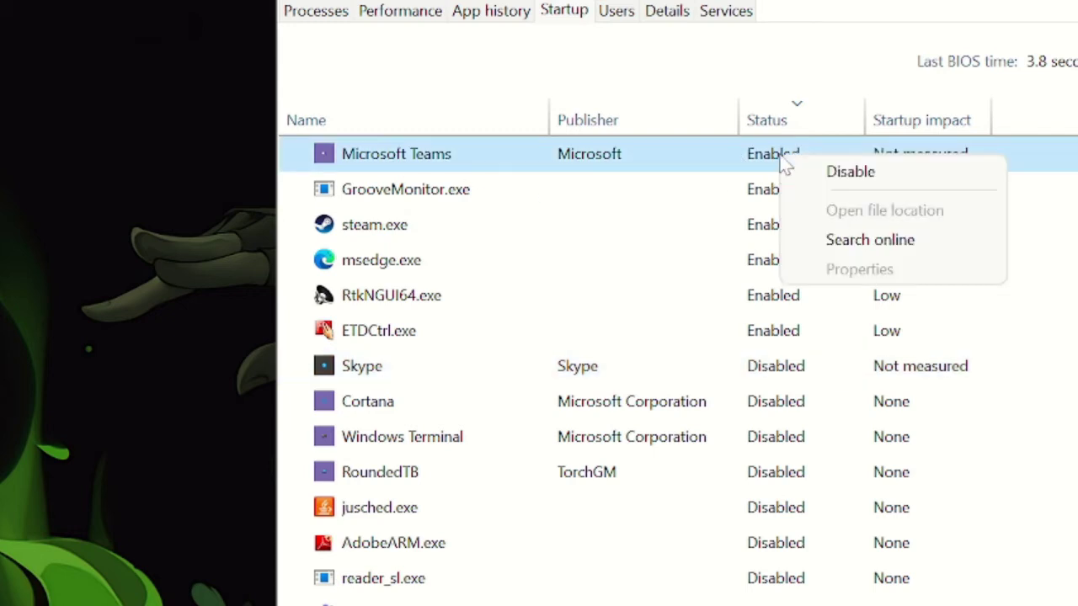
click(846, 172)
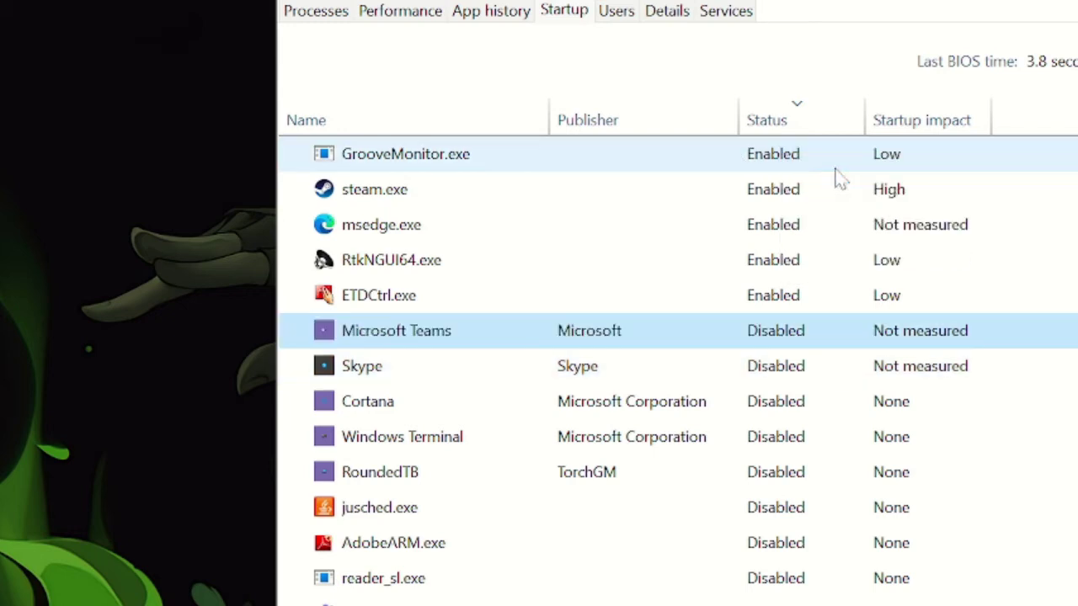
Step: Disable the msedge.exe and steam.exe startup entries
click(542, 243)
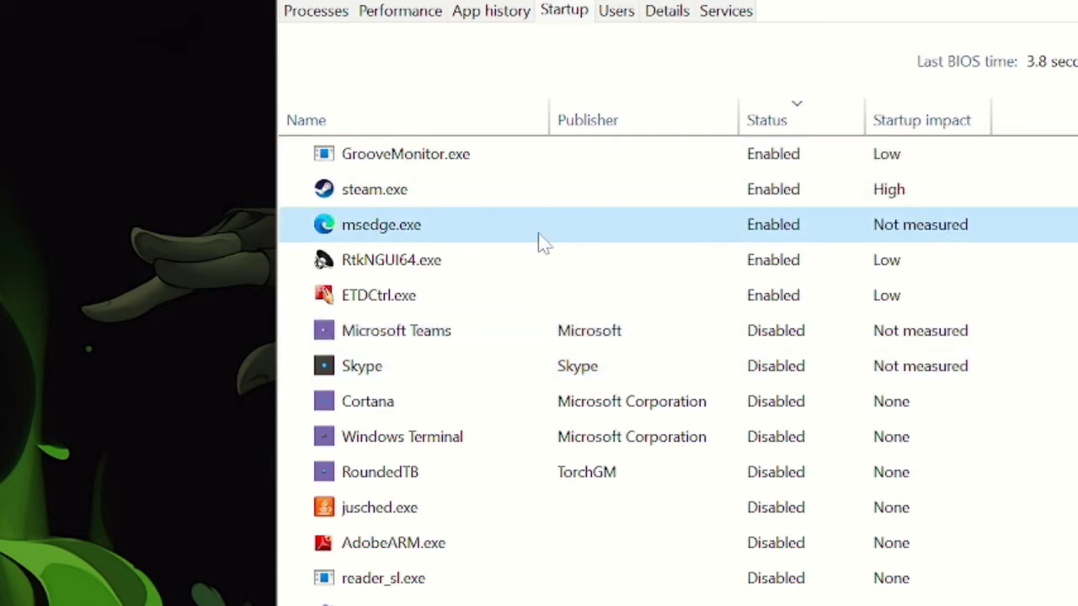
right_click(767, 226)
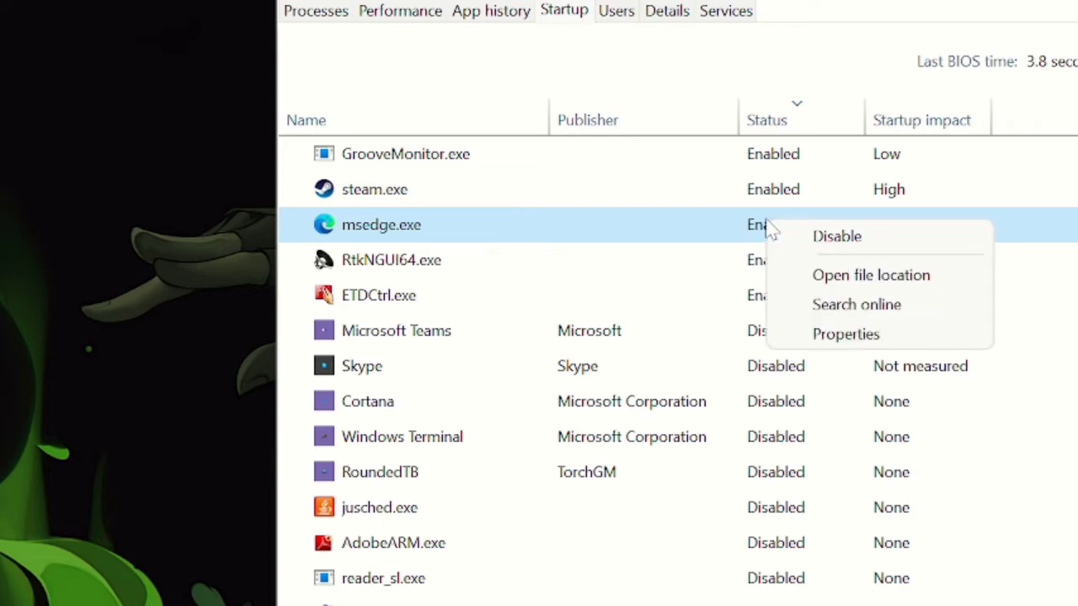
click(842, 240)
click(787, 202)
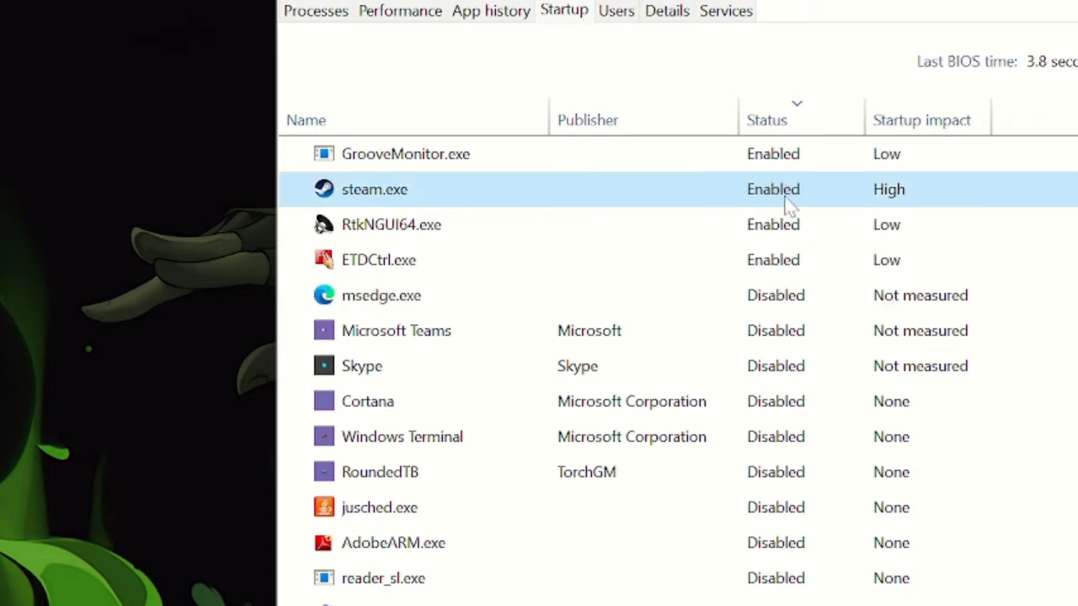
right_click(779, 194)
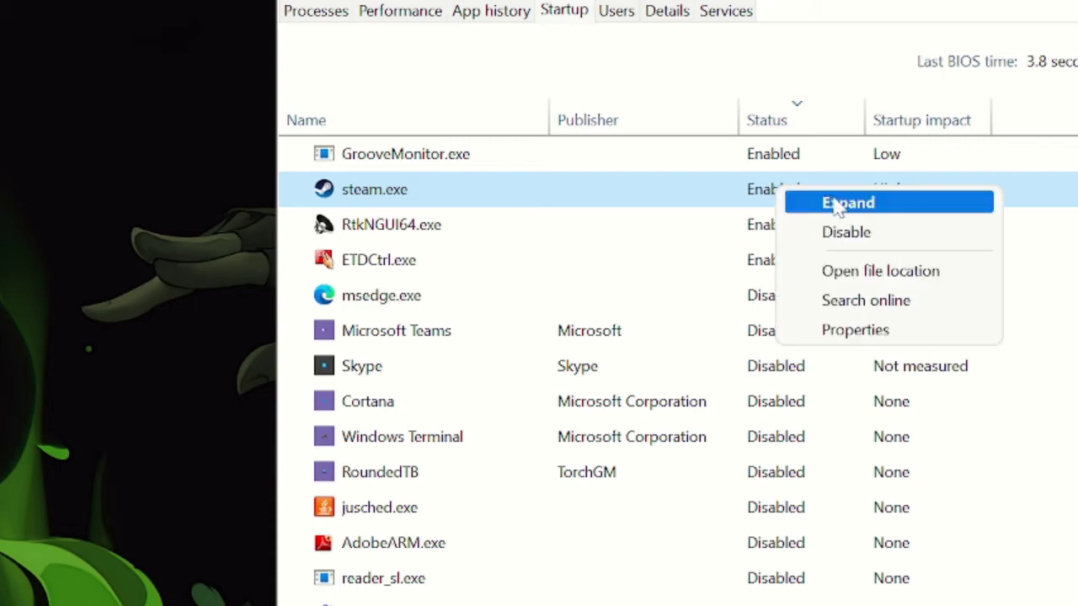
click(844, 234)
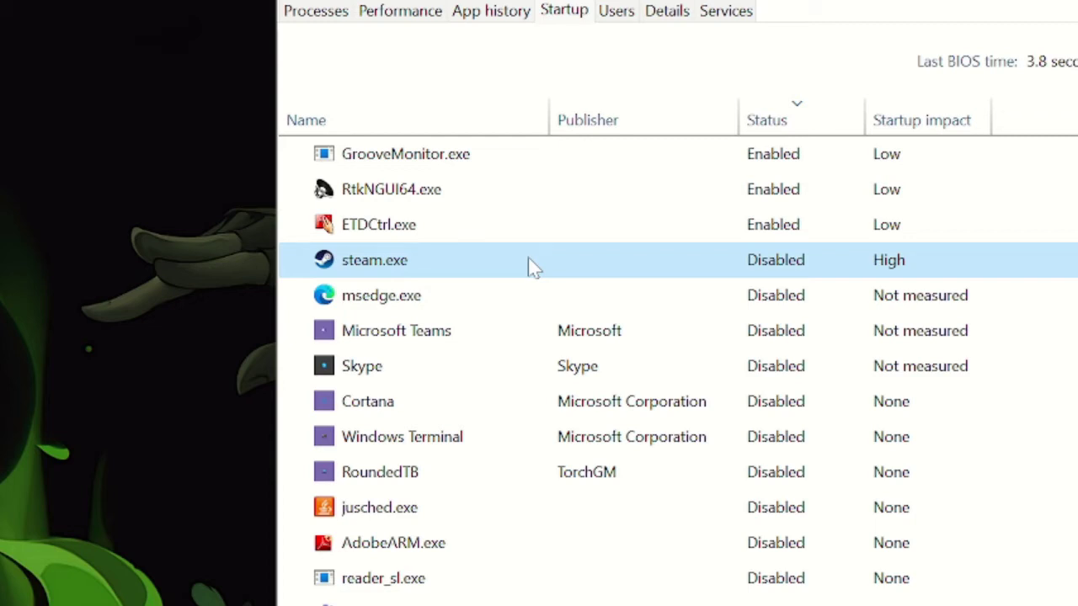
Step: Review the RtkNGUI64.exe, ETDCtrl.exe and steam.exe entries in the startup list
click(391, 197)
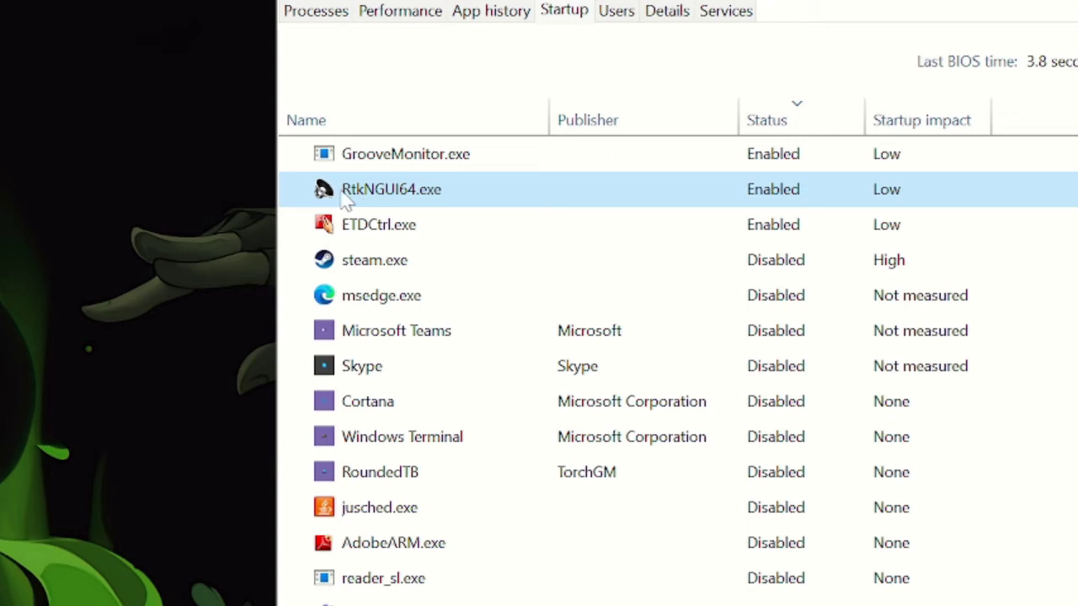
click(389, 231)
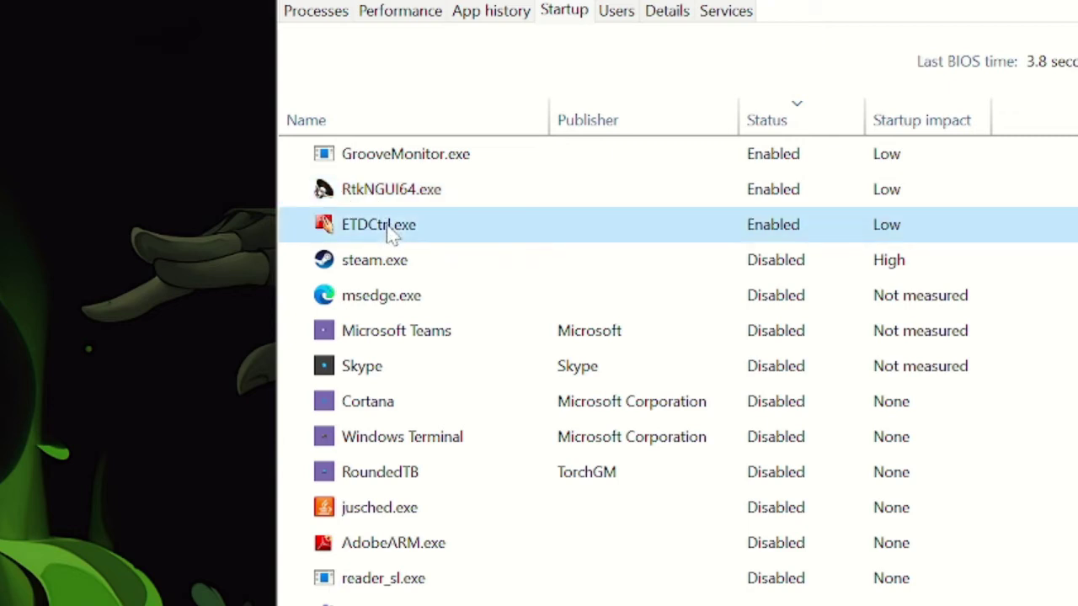
click(419, 193)
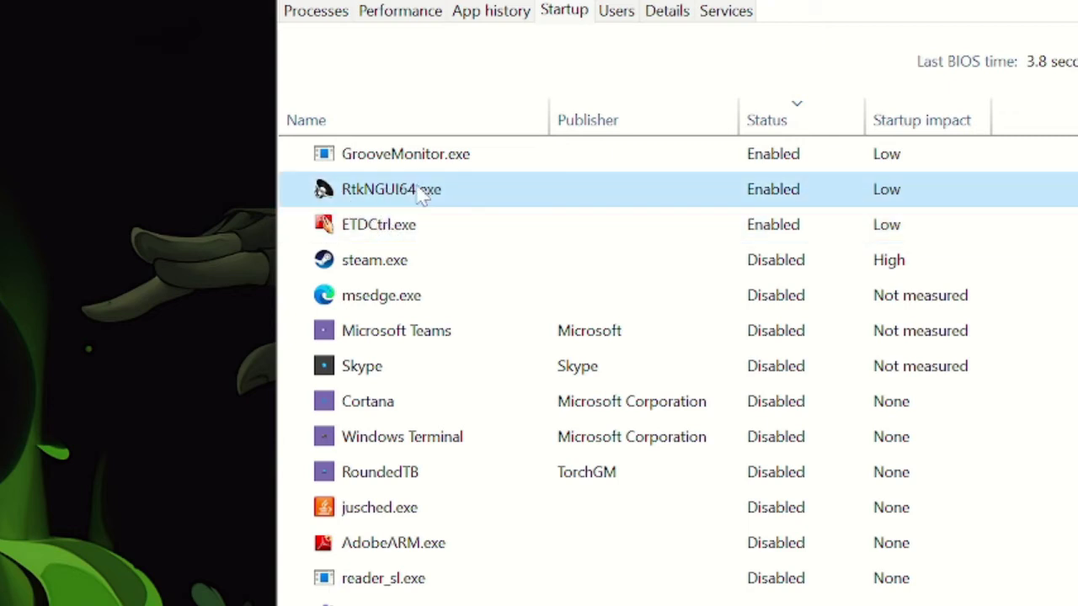
click(403, 269)
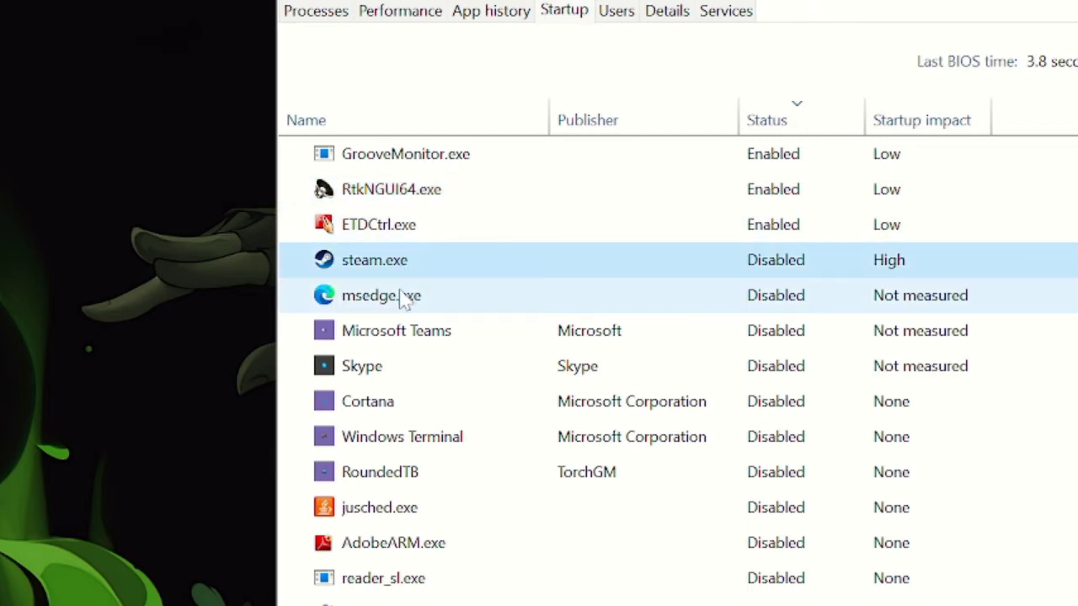
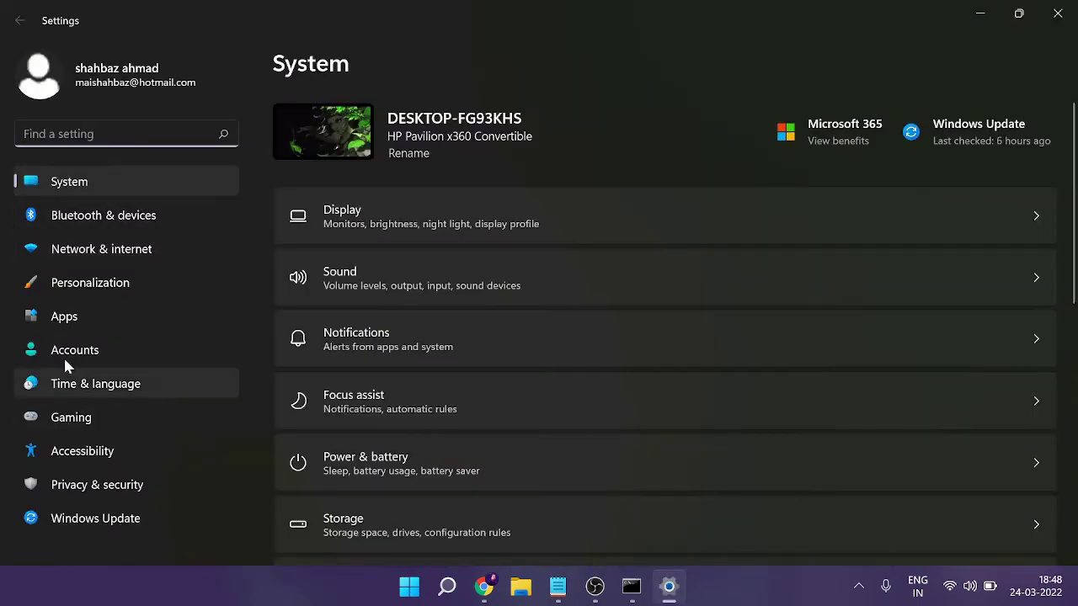
Step: In the Settings app, open Apps & features and show the list of installed apps
click(93, 317)
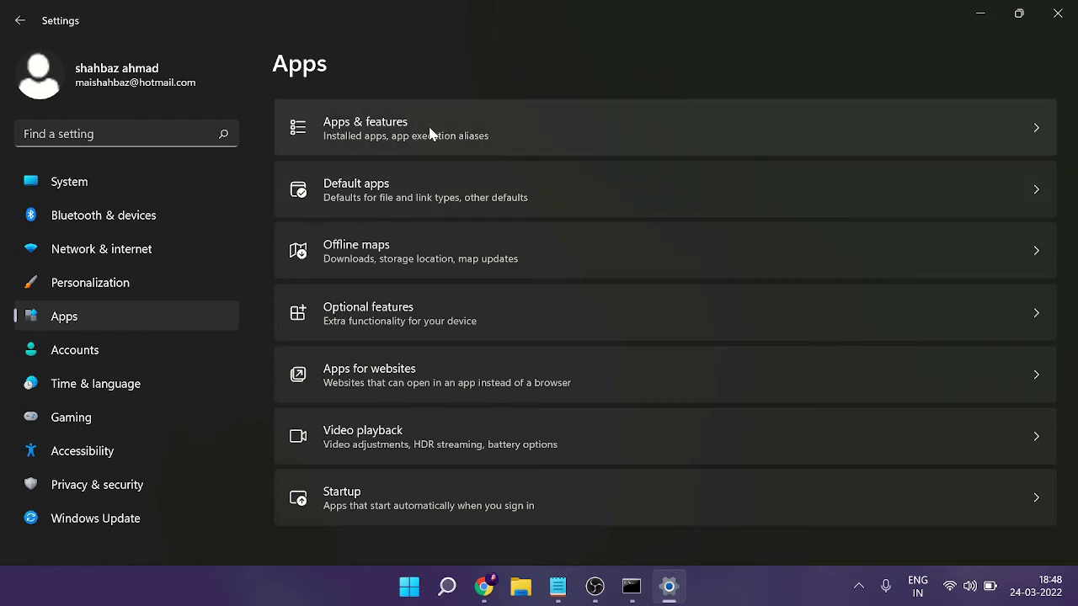
click(555, 137)
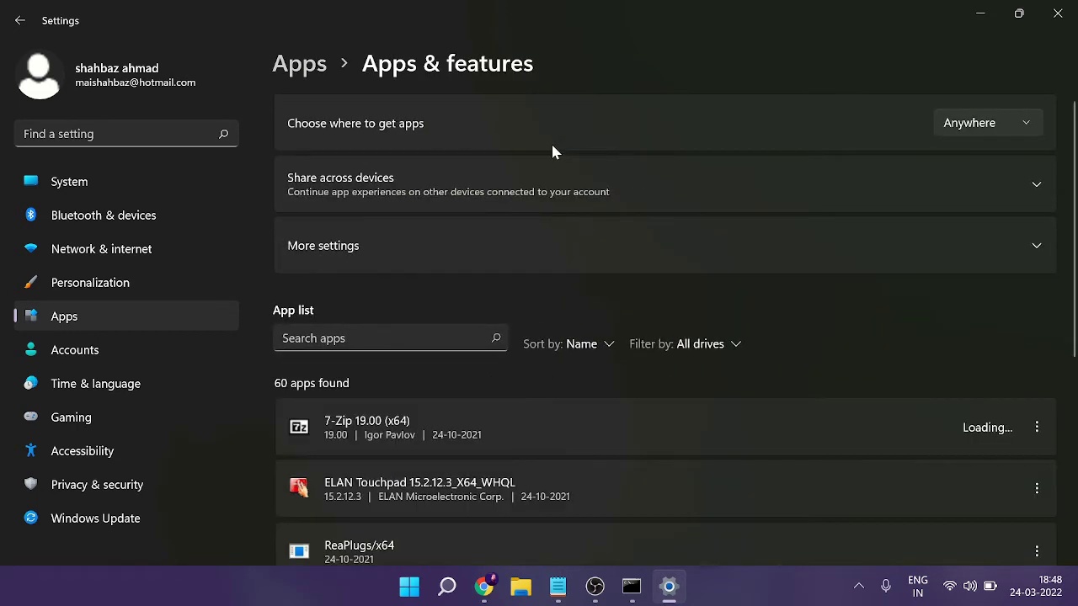
scroll(423, 442, down, 2)
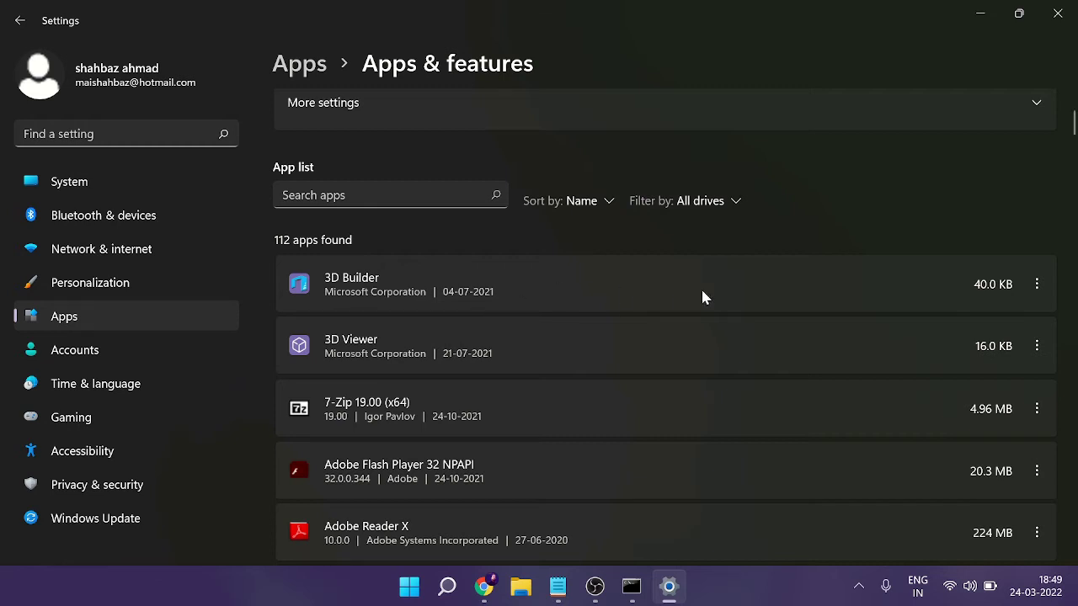
Step: Open 3D Builder's advanced options and set its background app permission to Never
click(1037, 287)
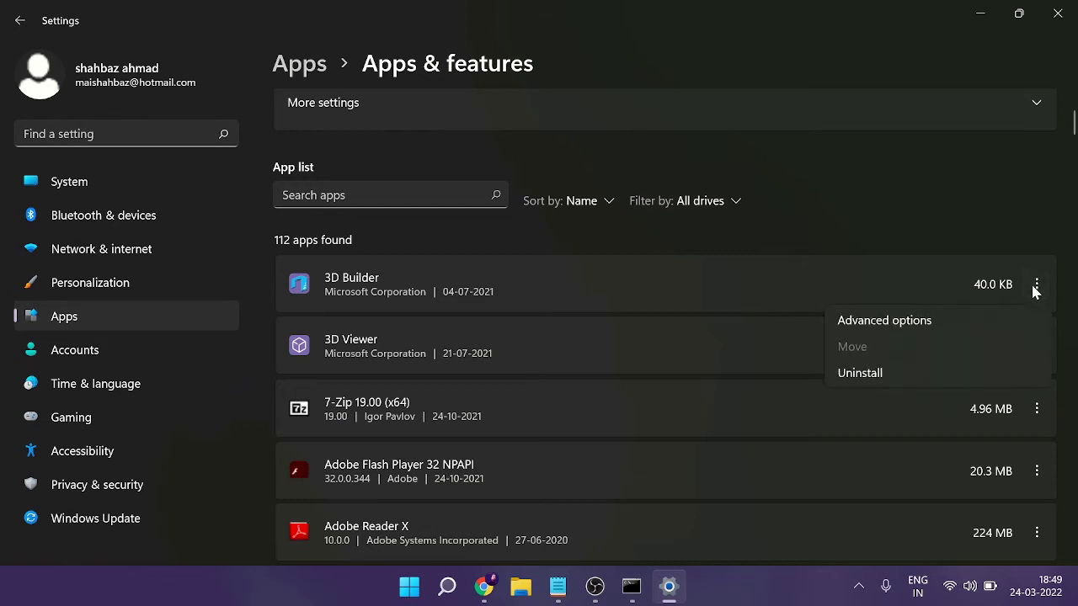
click(894, 321)
scroll(479, 308, down, 3)
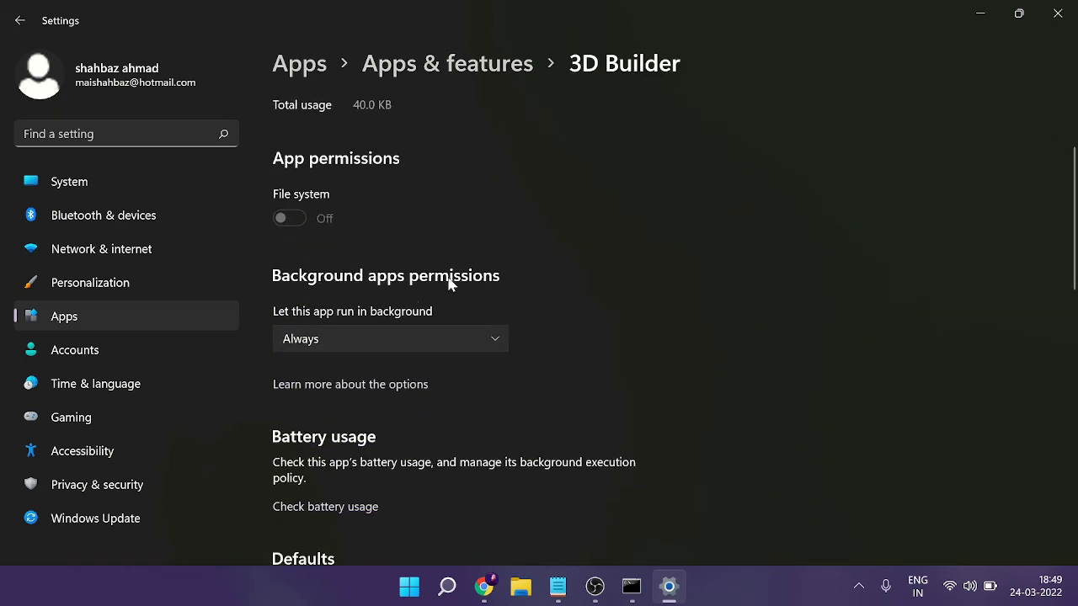
click(390, 345)
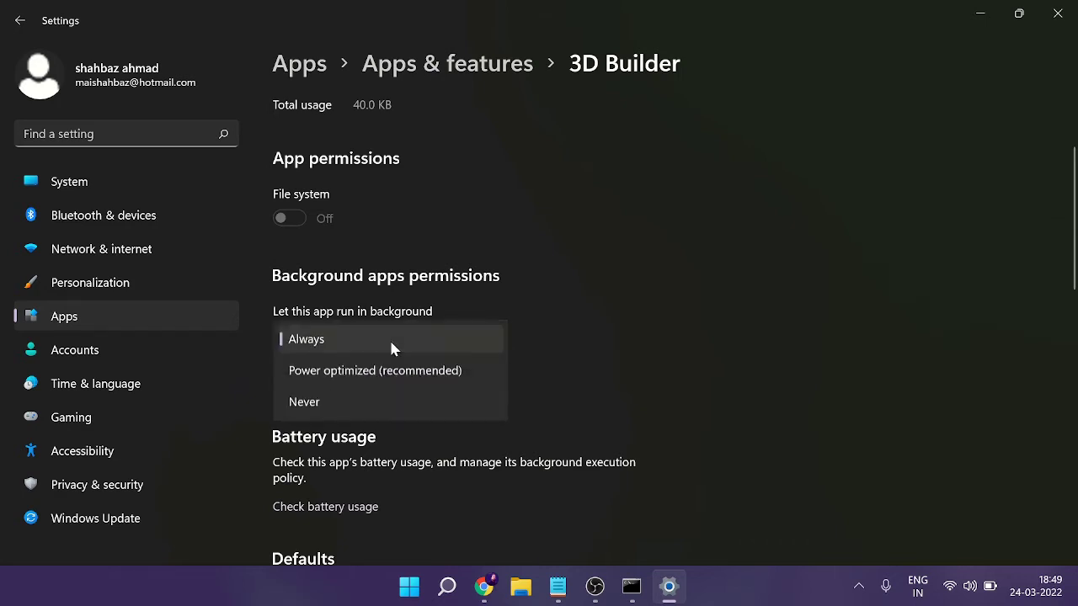
click(325, 403)
Step: Return to the installed apps list, find Candy Crush Soda Saga and view its available actions, including Uninstall
click(105, 316)
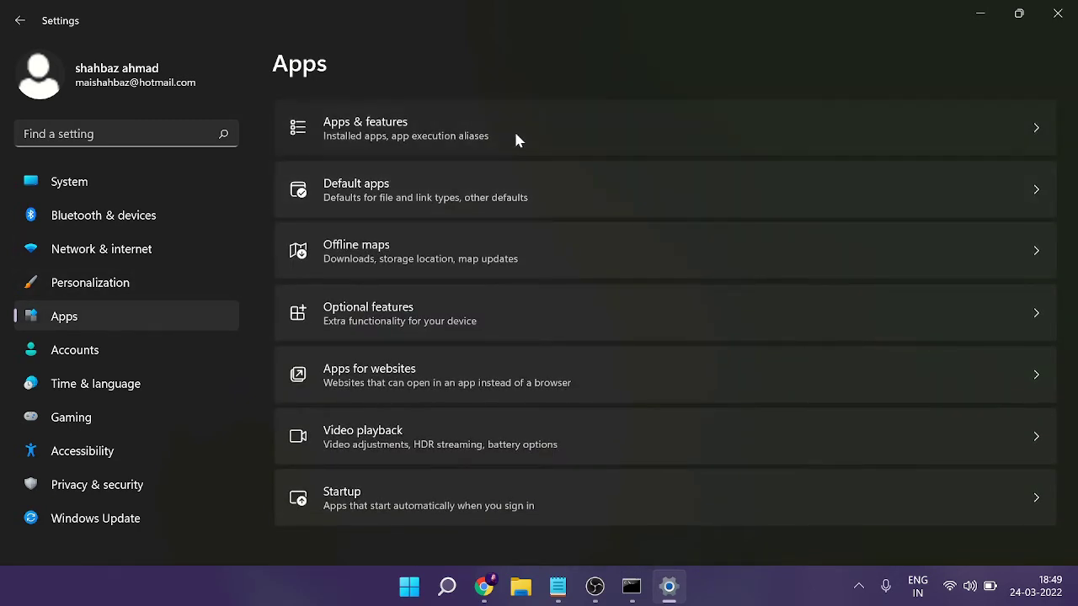
click(517, 137)
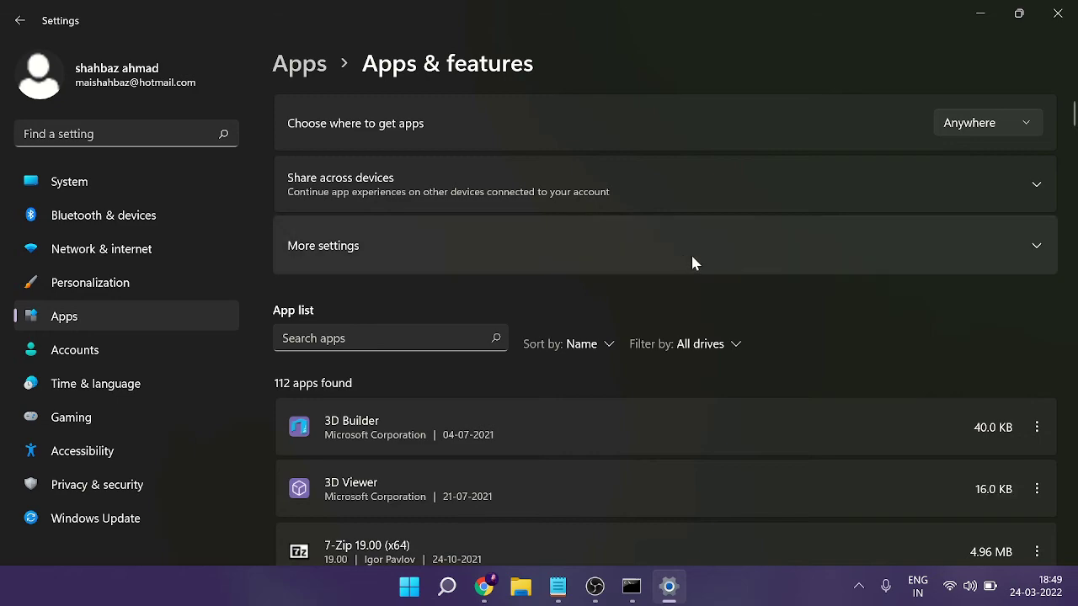
scroll(674, 263, down, 5)
scroll(575, 300, down, 5)
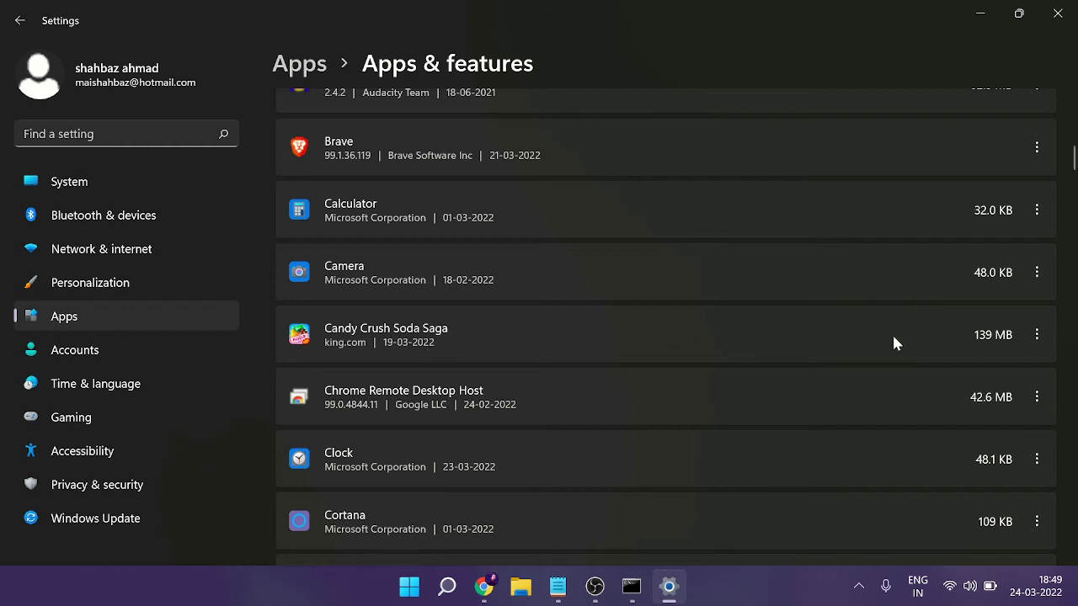
click(1035, 336)
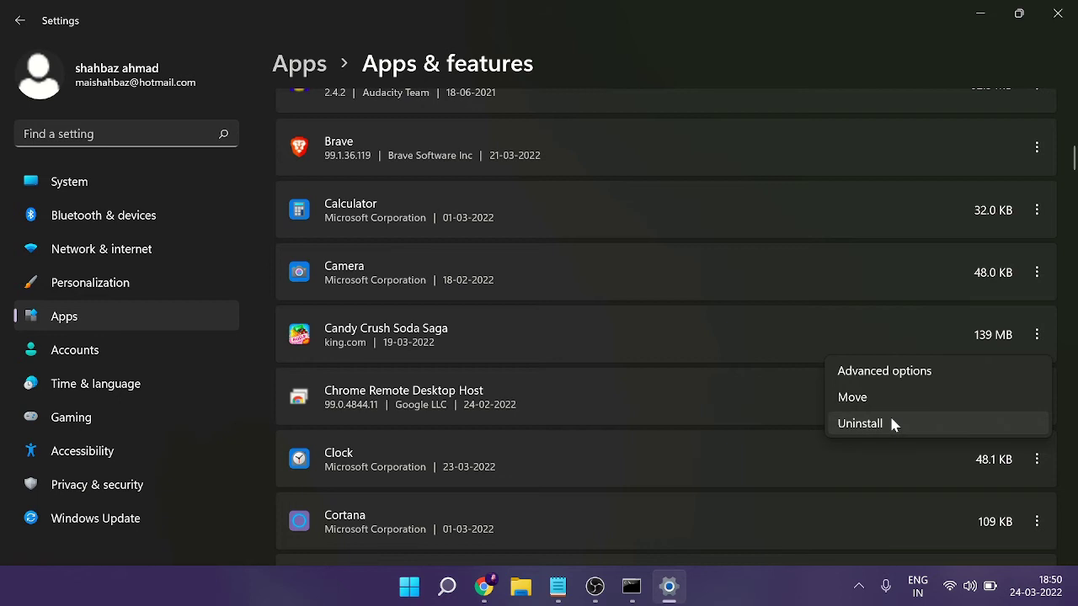
click(705, 354)
Step: Open the Clock app's advanced options and check its background app permission
scroll(502, 305, down, 2)
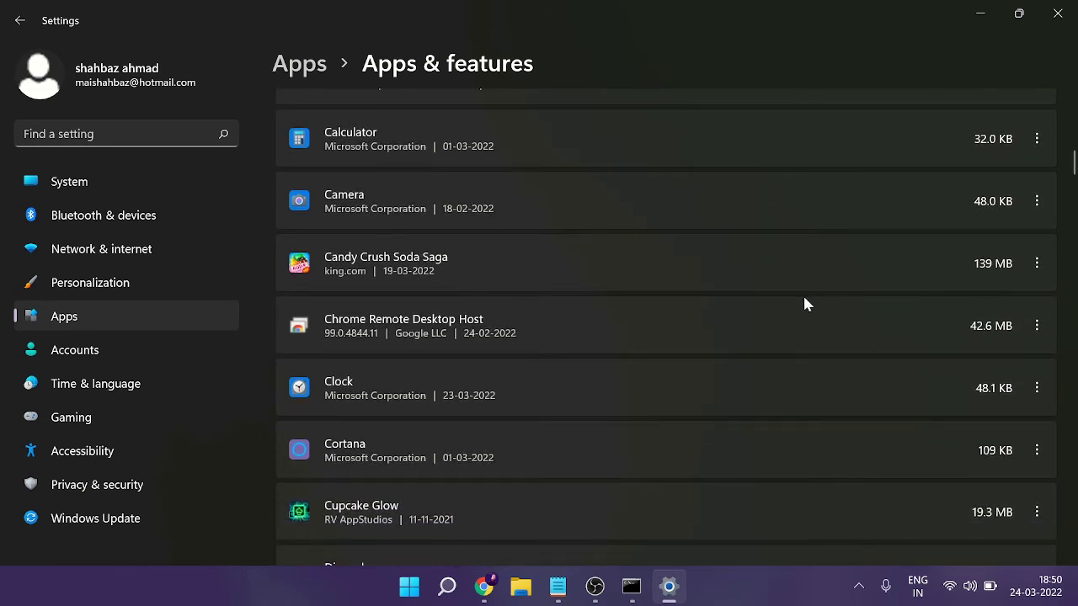
click(1037, 389)
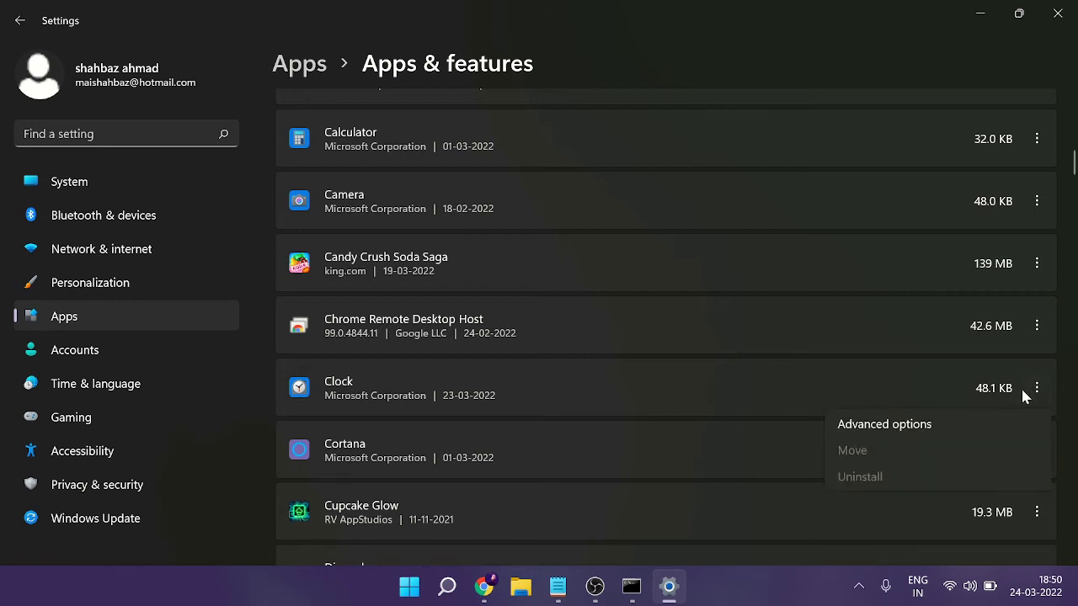
click(891, 433)
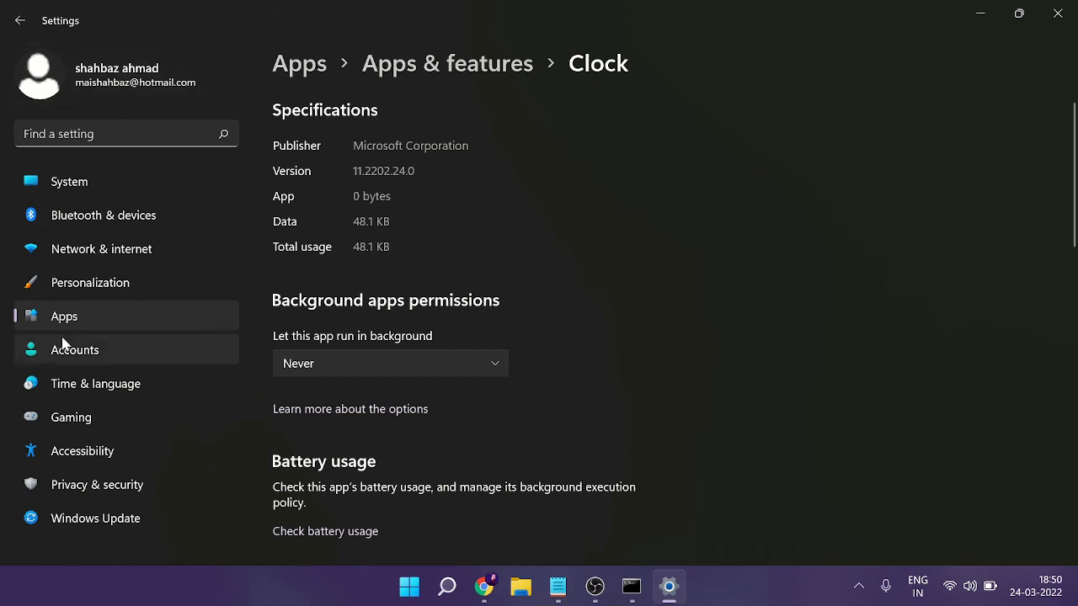
Step: Open the Storage page in the System settings
click(93, 186)
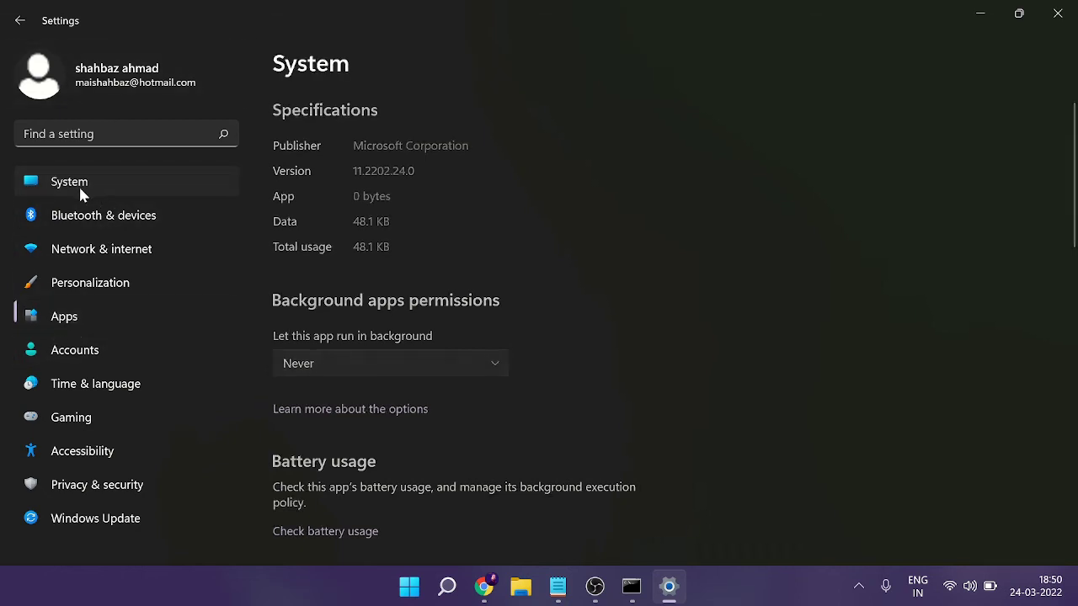
scroll(412, 313, down, 1)
scroll(414, 320, down, 2)
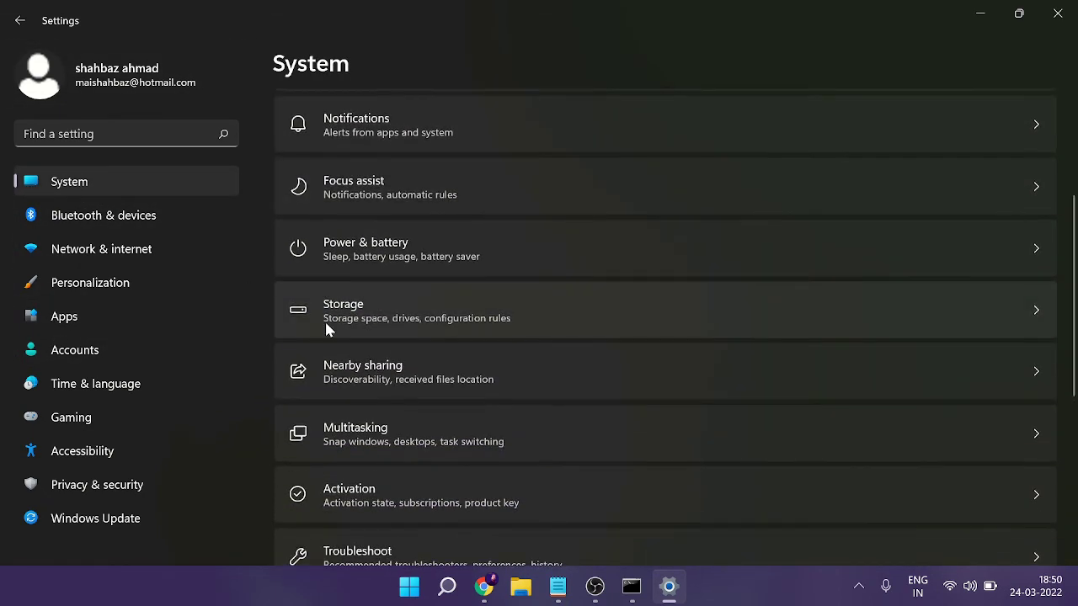
click(517, 318)
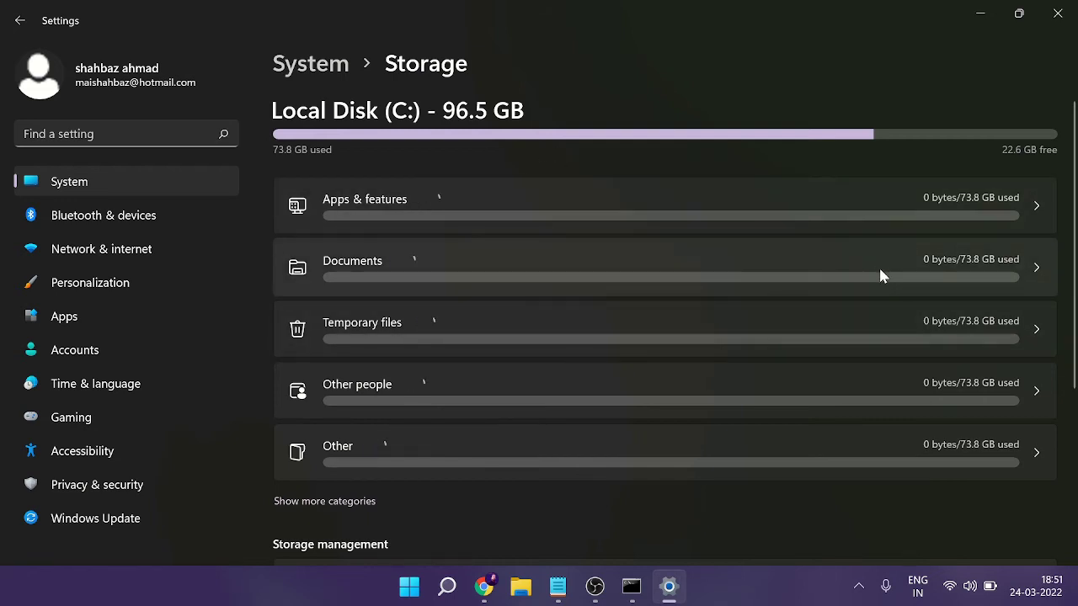
Step: Open the storage cleanup recommendations and permanently clean up the Recycle Bin files, leaving Downloads unselected
scroll(880, 267, down, 2)
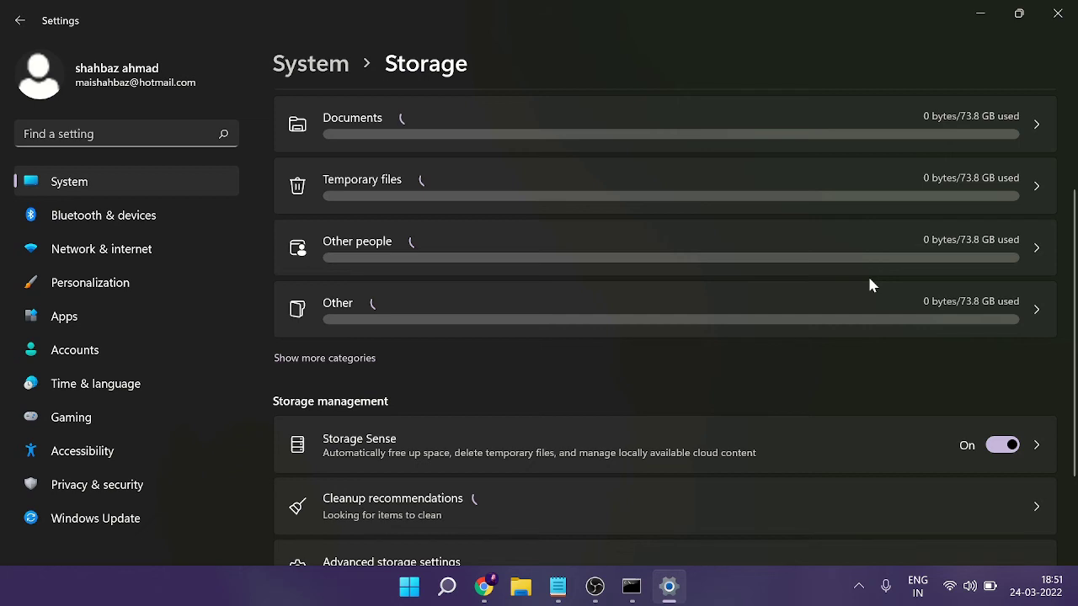
scroll(871, 284, down, 2)
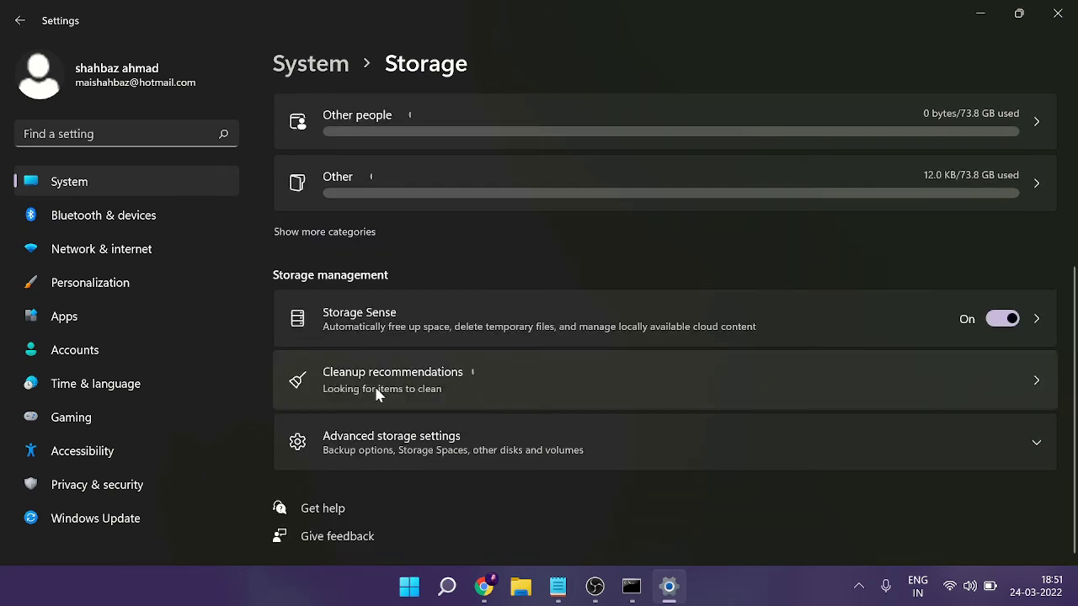
click(505, 384)
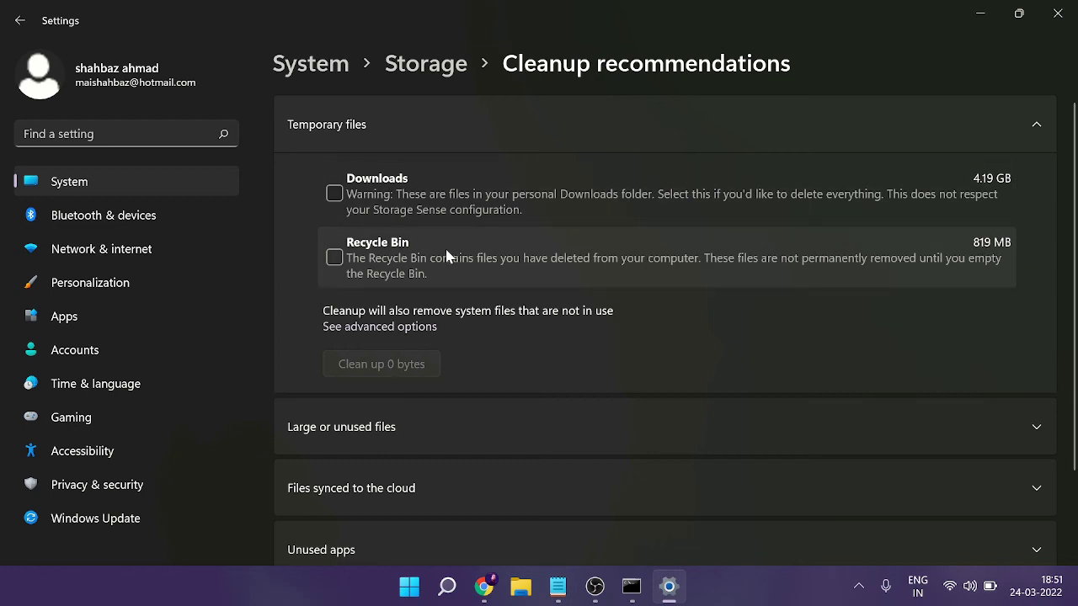
click(332, 263)
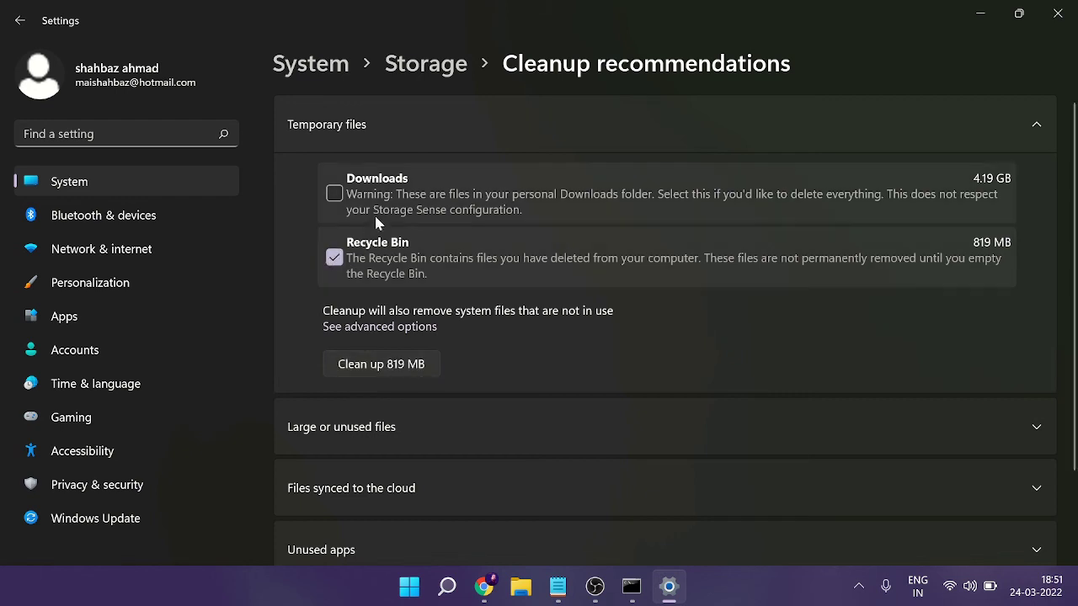
click(333, 195)
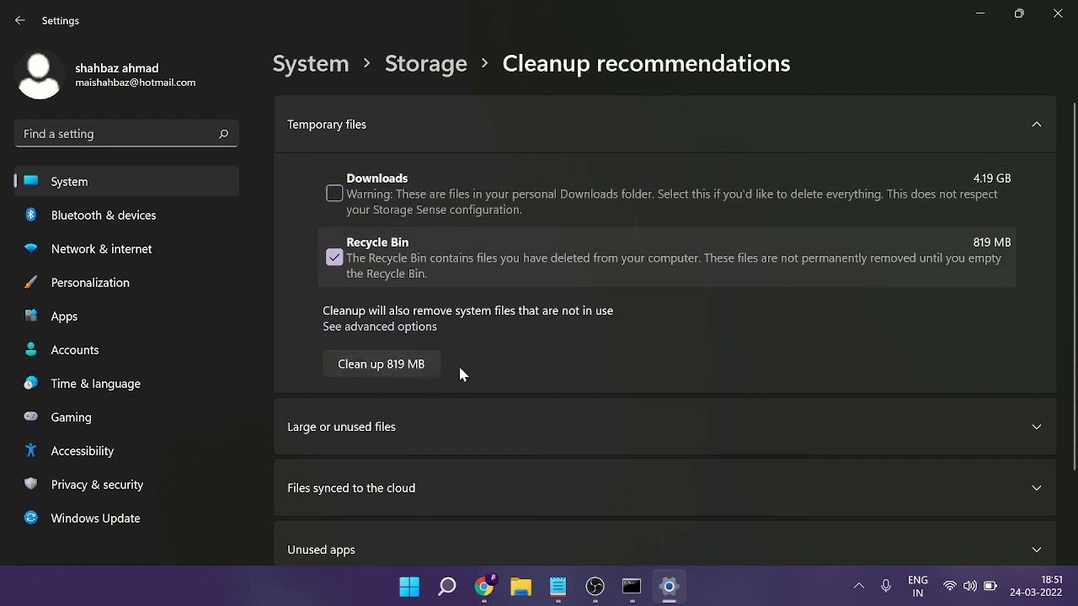
click(408, 364)
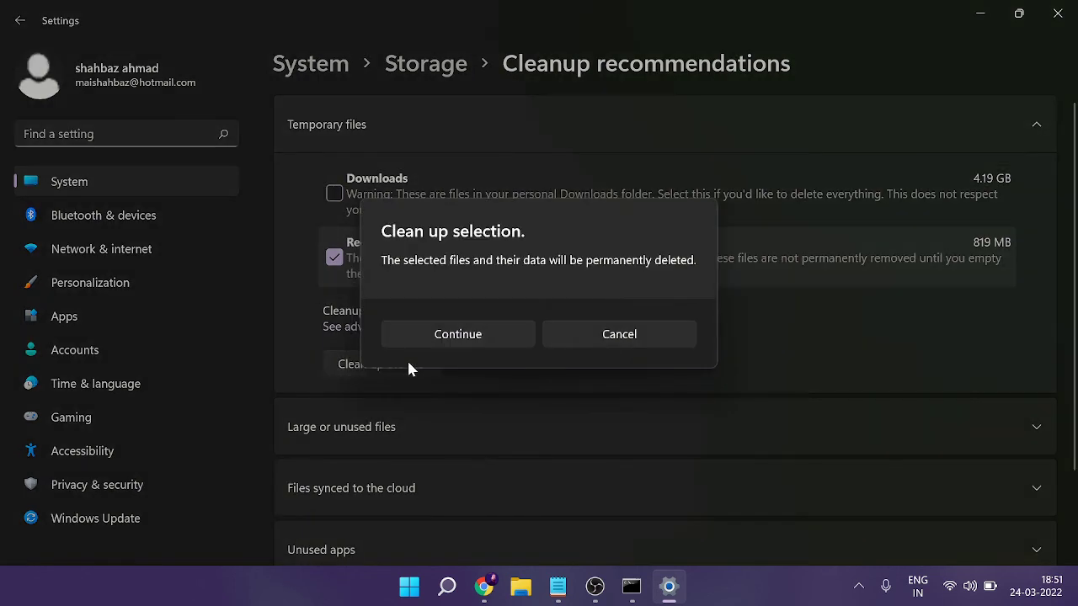
click(475, 330)
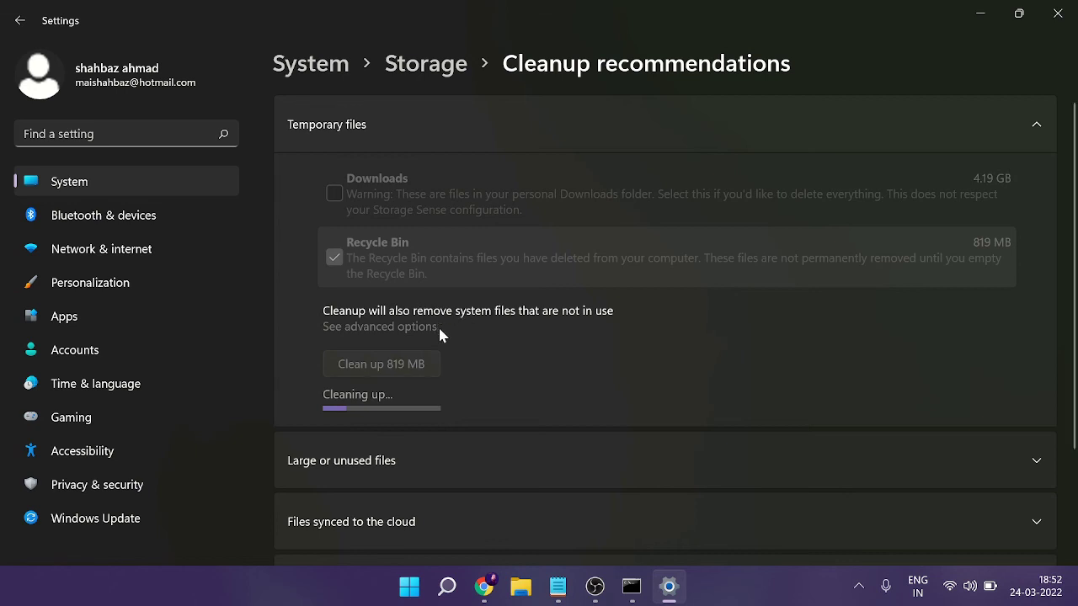
Step: Expand the unused apps in the cleanup recommendations and select SketchBook and Minecraft for removal
scroll(438, 328, down, 2)
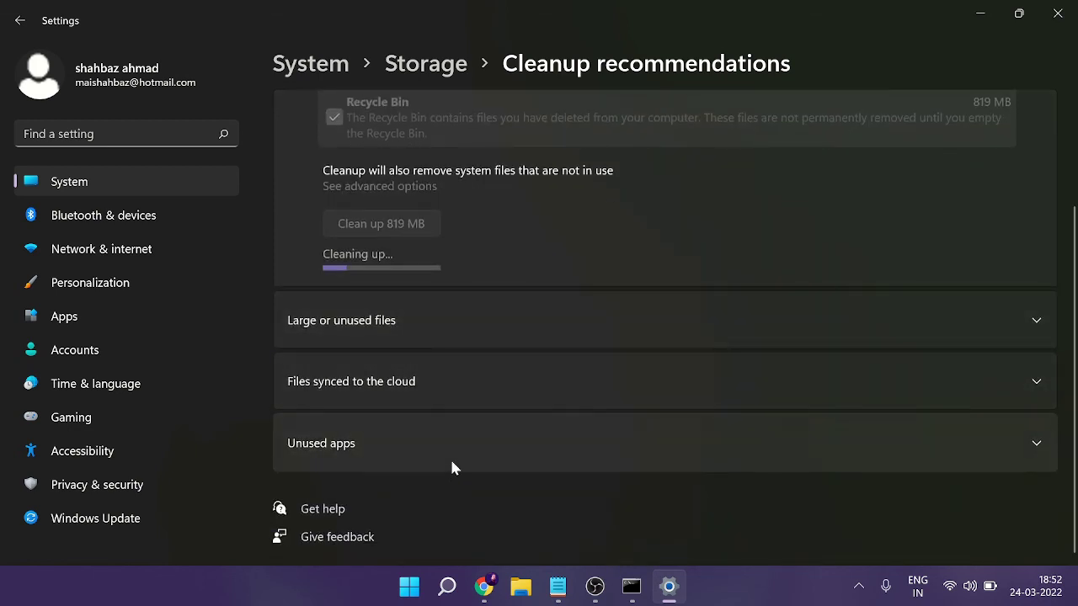
click(393, 447)
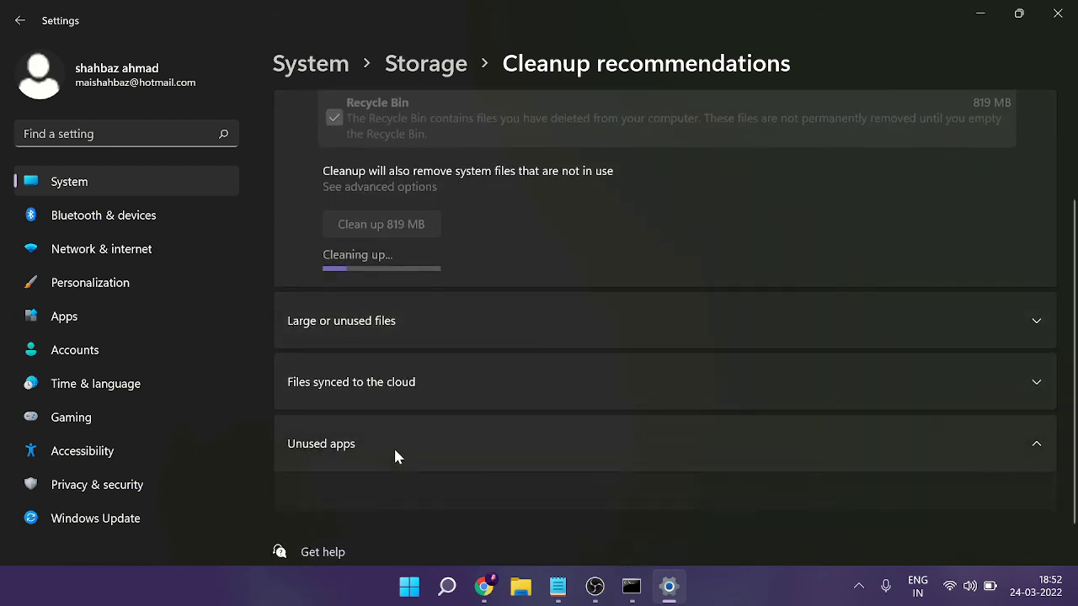
scroll(435, 456, down, 3)
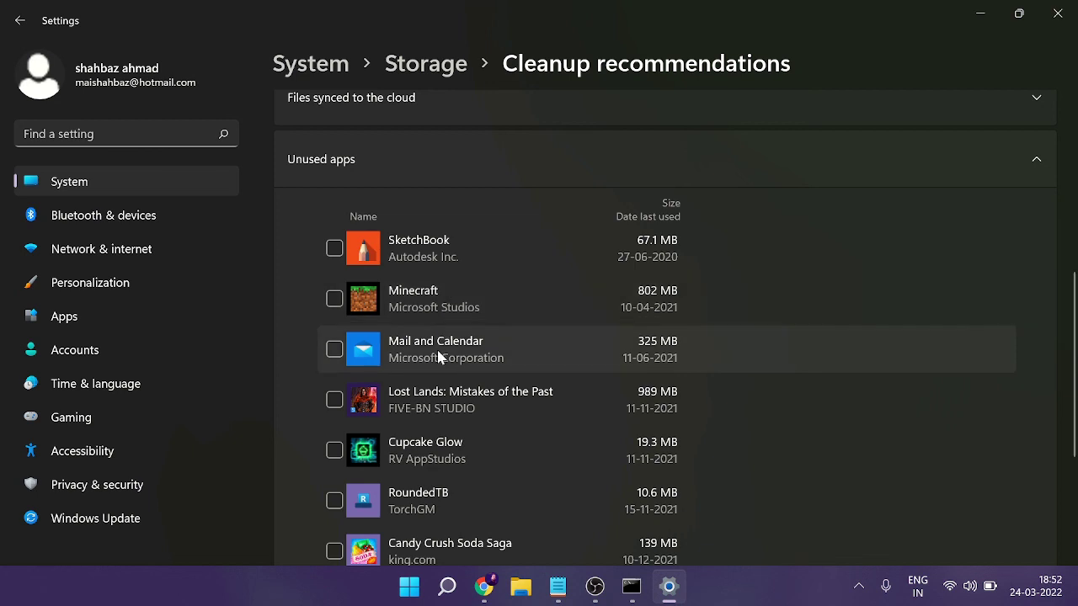
click(335, 248)
click(334, 299)
Step: Add Candy Crush Soda Saga, Pantone Color of the Year 2022, Cupcake Glow and Lost Lands: Mistakes of the Past to the selection and clean up the selected apps
scroll(472, 345, down, 3)
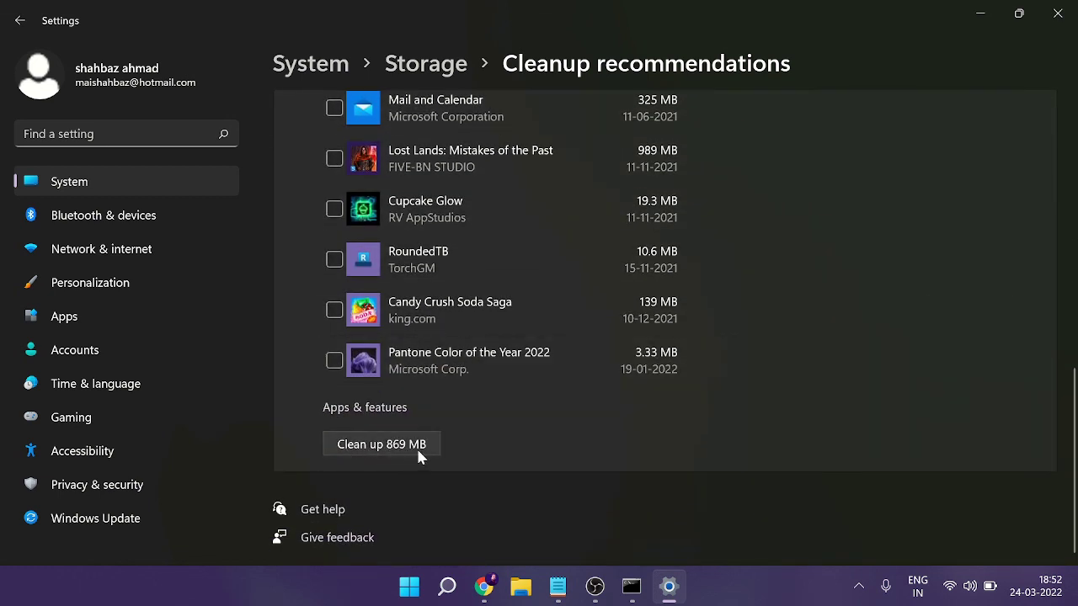
scroll(419, 450, up, 1)
click(334, 381)
click(333, 438)
click(336, 281)
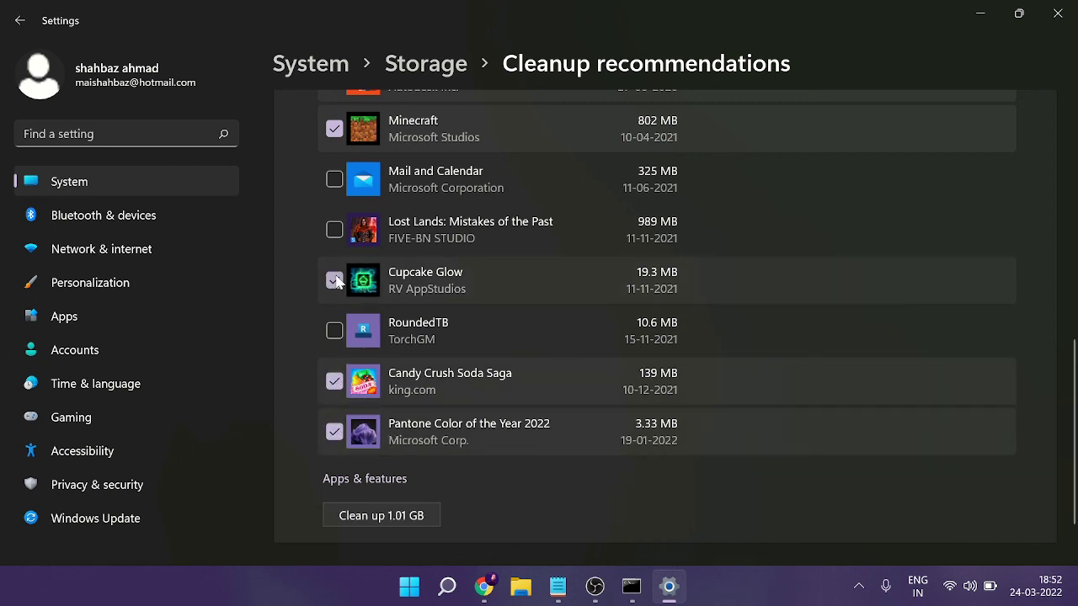
click(329, 230)
scroll(354, 235, up, 1)
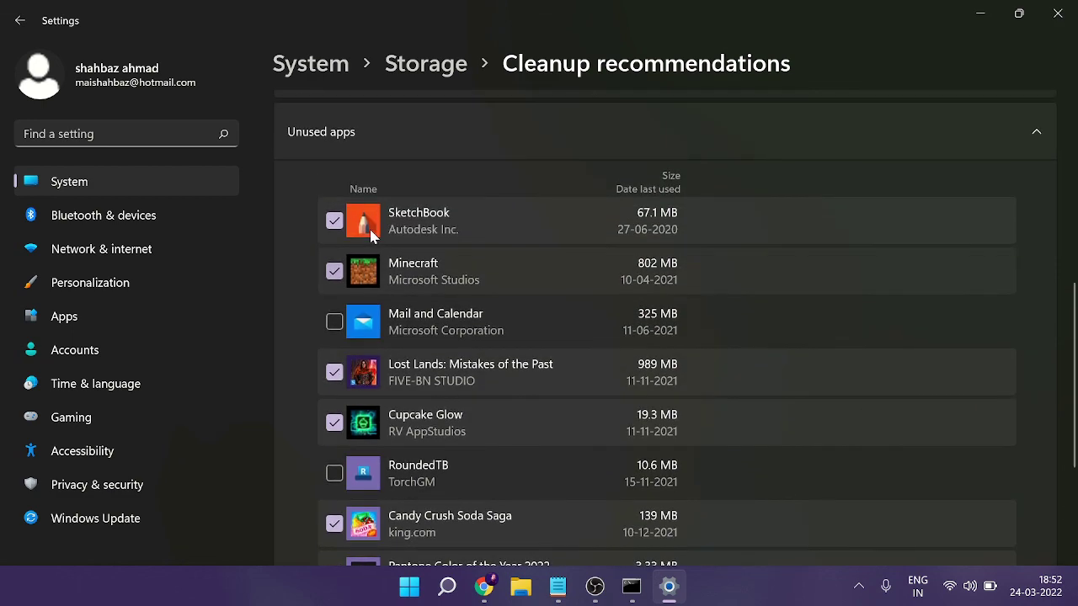
scroll(481, 314, down, 3)
click(402, 447)
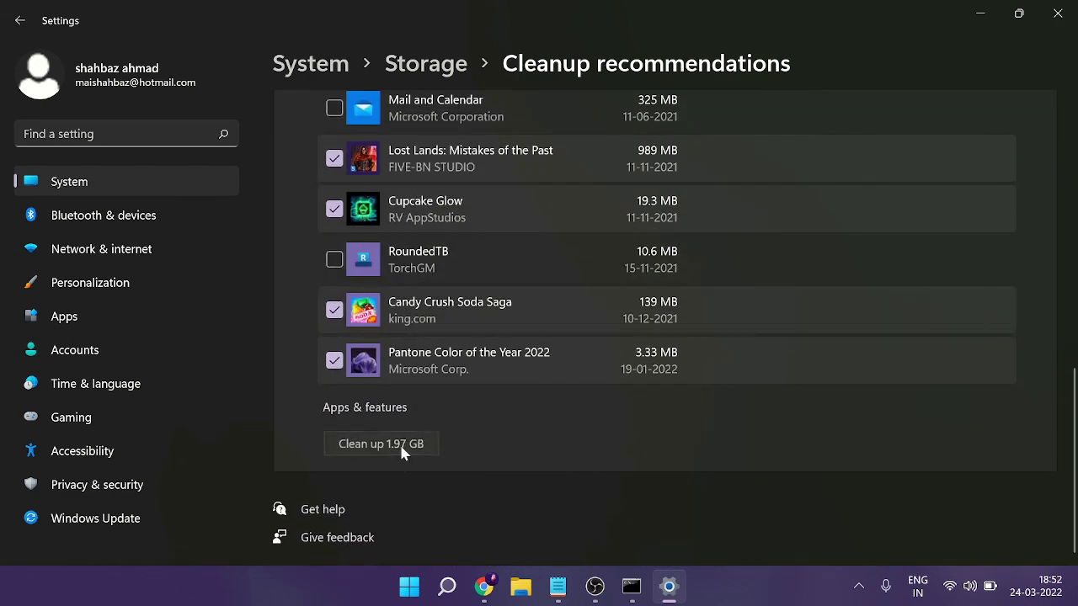
click(455, 335)
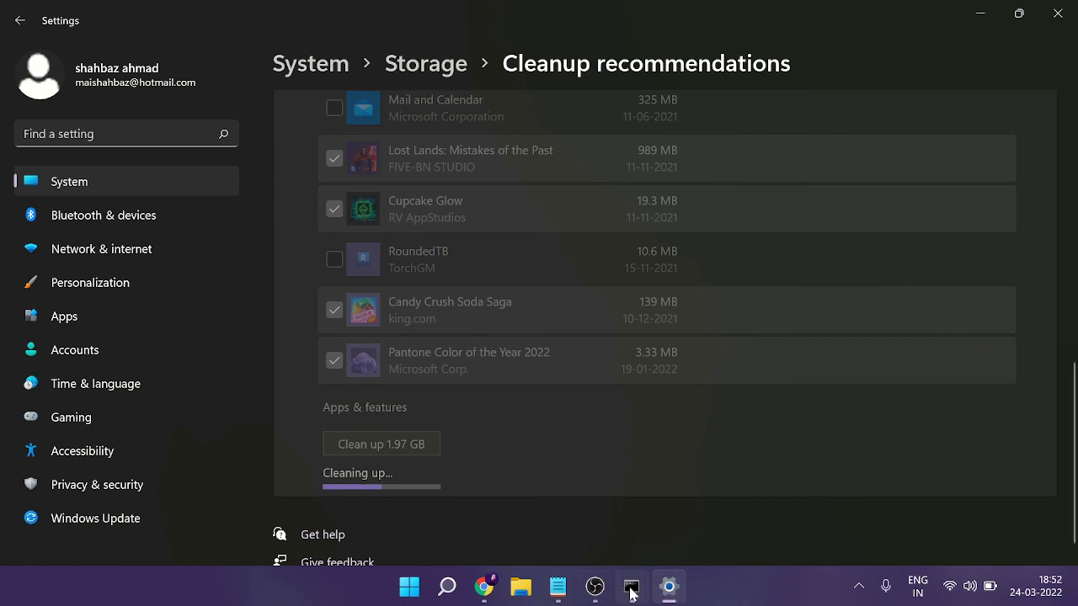
Step: Switch to the administrator Command Prompt and check the result of the sfc /scannow scan
mouse_move(630, 594)
click(661, 522)
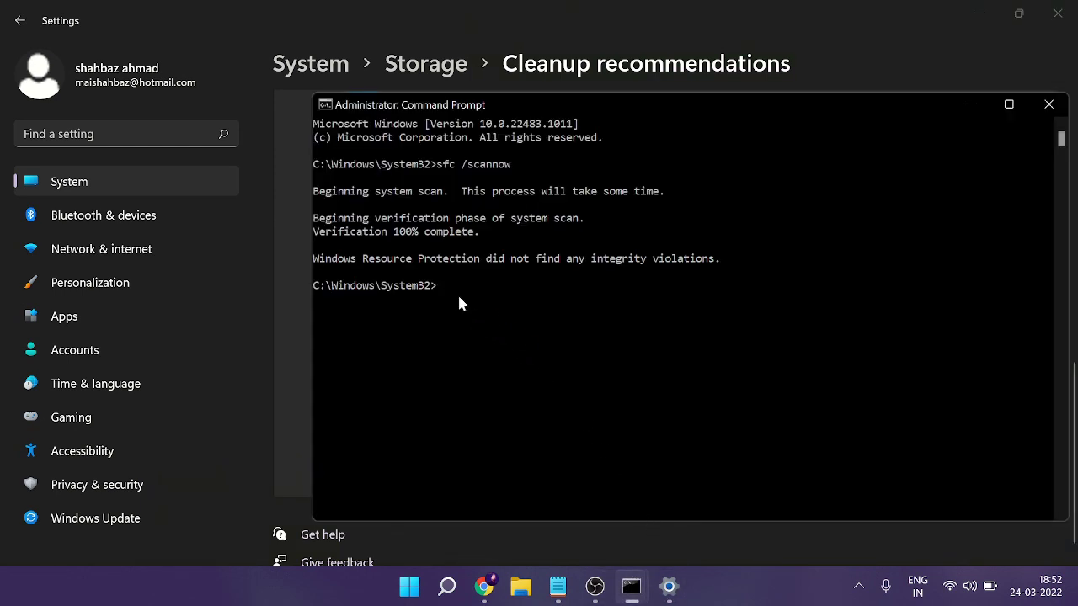